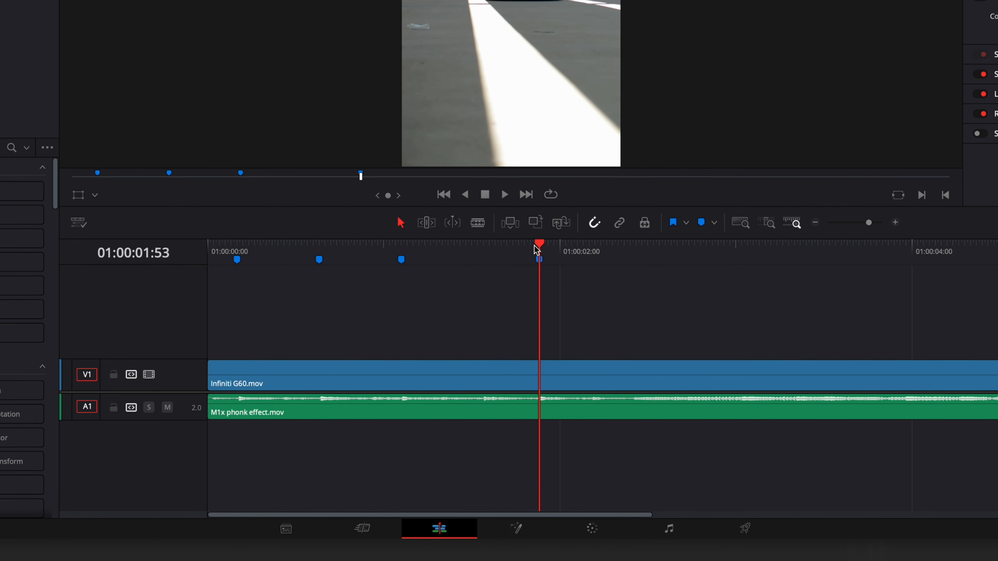
- Place three more timeline markers on the successive beats of the M1x phonk effect audio after the first four
{"action": "mouse_move", "coordinate": [560, 252]}
{"action": "left_mouse_down"}
{"action": "mouse_move", "coordinate": [506, 255]}
{"action": "mouse_move", "coordinate": [633, 258]}
{"action": "mouse_move", "coordinate": [514, 251]}
{"action": "mouse_move", "coordinate": [563, 246]}
{"action": "left_mouse_up"}
{"action": "key", "text": "m"}
{"action": "key", "text": "m"}
{"action": "key", "text": "m"}
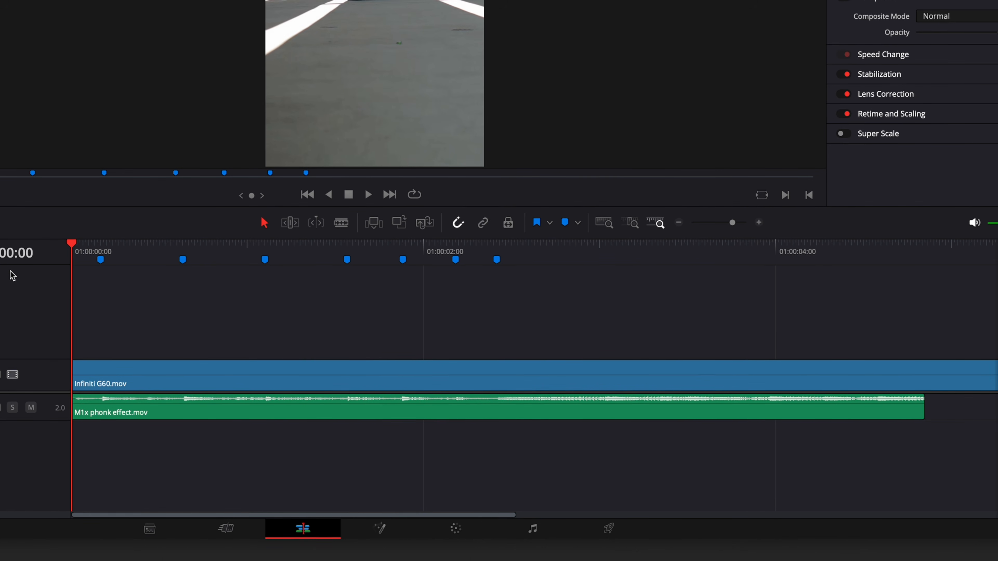
- Duplicate the Infiniti G60 clip onto V2 and turn the copy into a freeze frame
{"action": "left_click", "coordinate": [139, 376]}
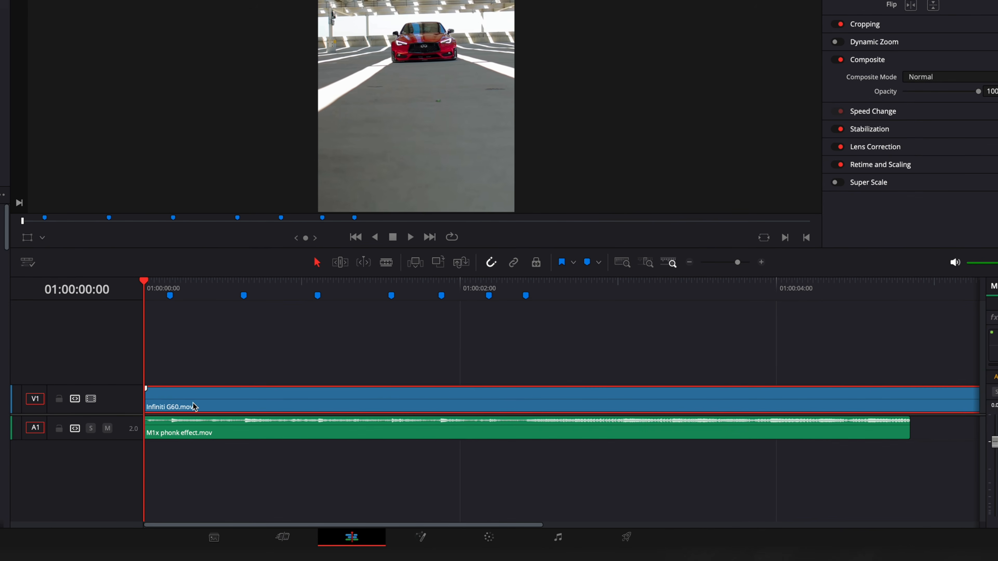
{"action": "left_click_drag", "start_coordinate": [193, 403], "coordinate": [202, 383]}
{"action": "right_click", "coordinate": [313, 428]}
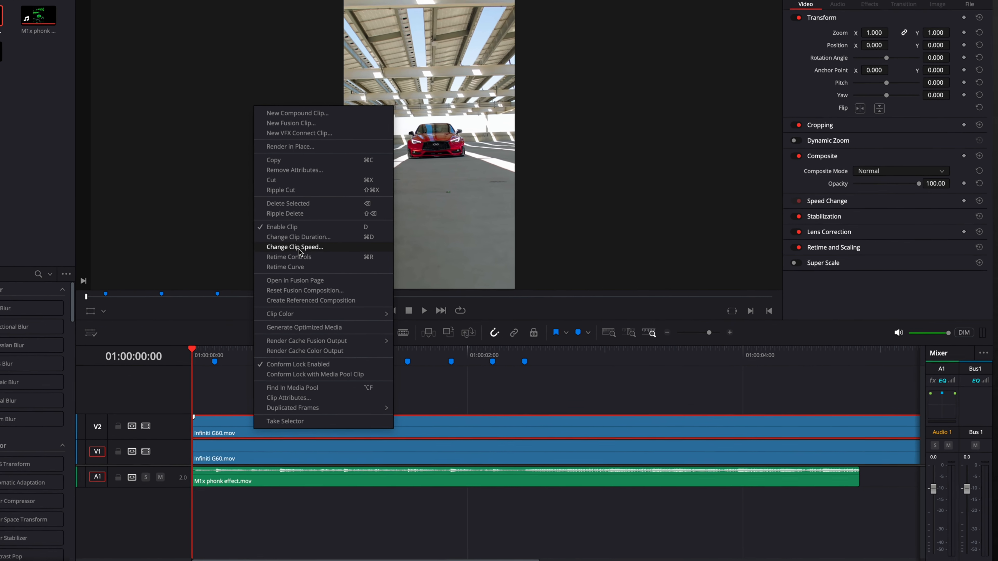
{"action": "left_click", "coordinate": [296, 248]}
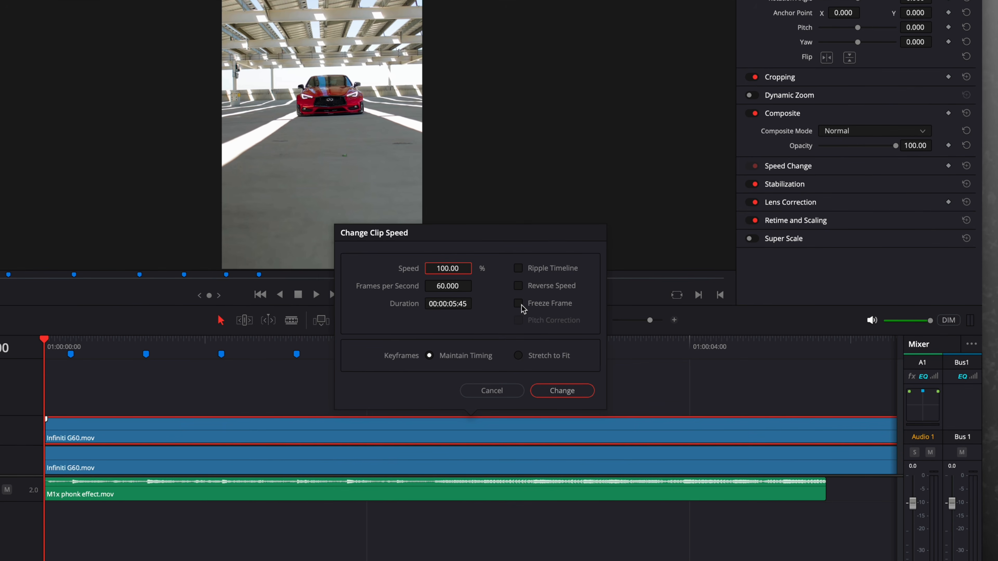
{"action": "left_click", "coordinate": [597, 318]}
{"action": "left_click", "coordinate": [562, 390]}
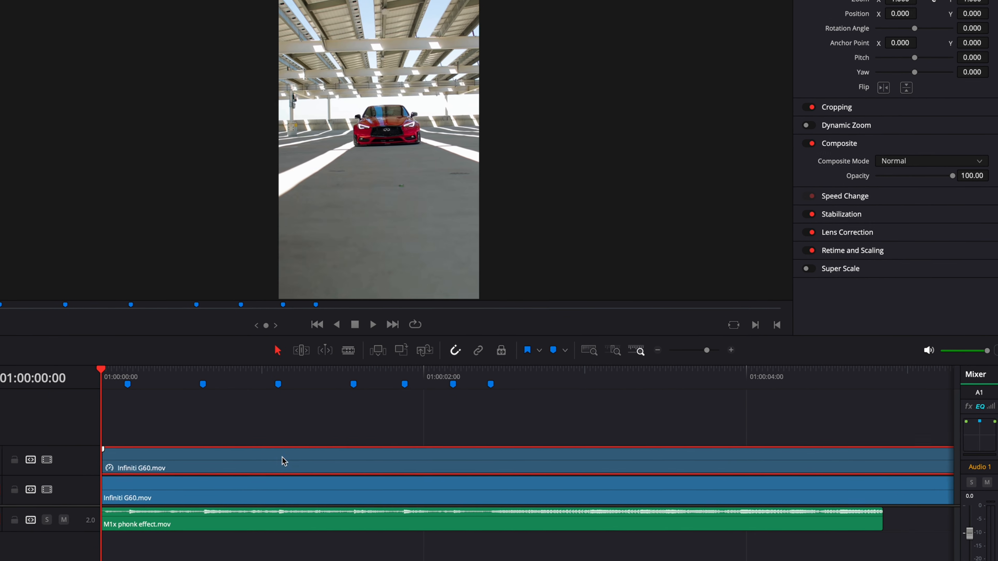
- Convert the frozen copy on V2 into a compound clip
{"action": "right_click", "coordinate": [227, 430]}
{"action": "left_click", "coordinate": [383, 125]}
{"action": "left_click", "coordinate": [502, 327]}
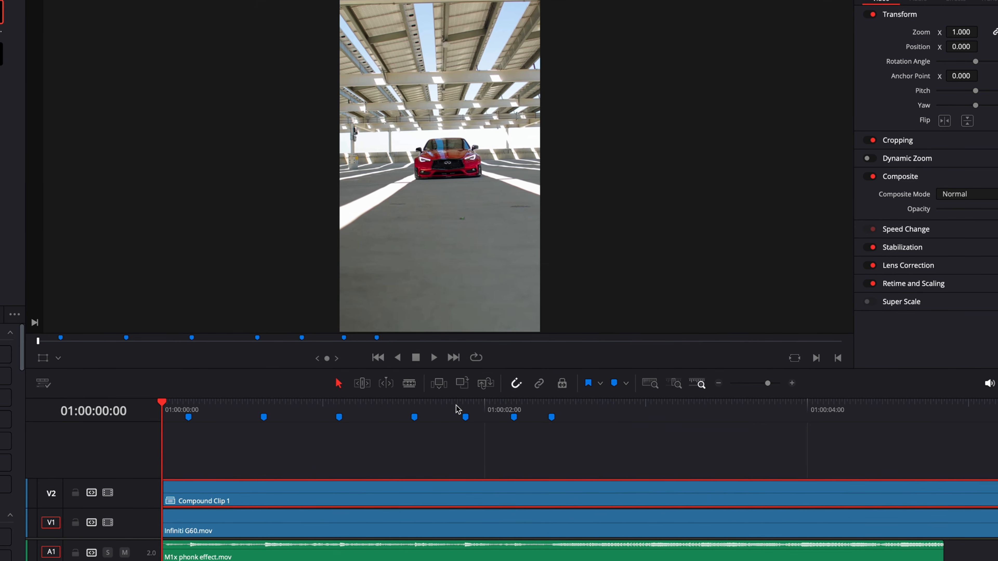
- Split the compound clip at the seventh marker, 01:00:02:25, and delete the part after it
{"action": "left_click", "coordinate": [552, 416]}
{"action": "key", "text": "ctrl+b"}
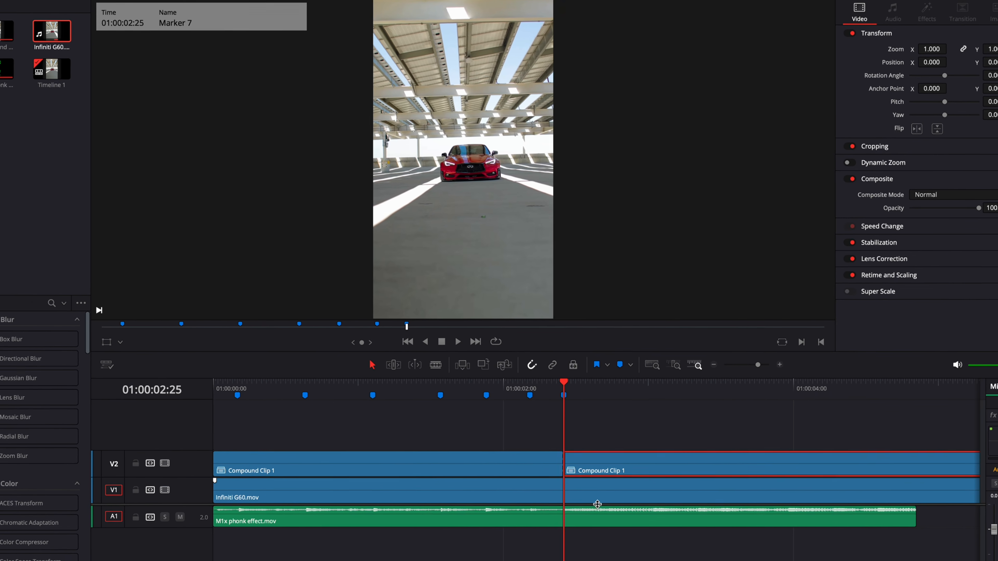
{"action": "key", "text": "BackSpace"}
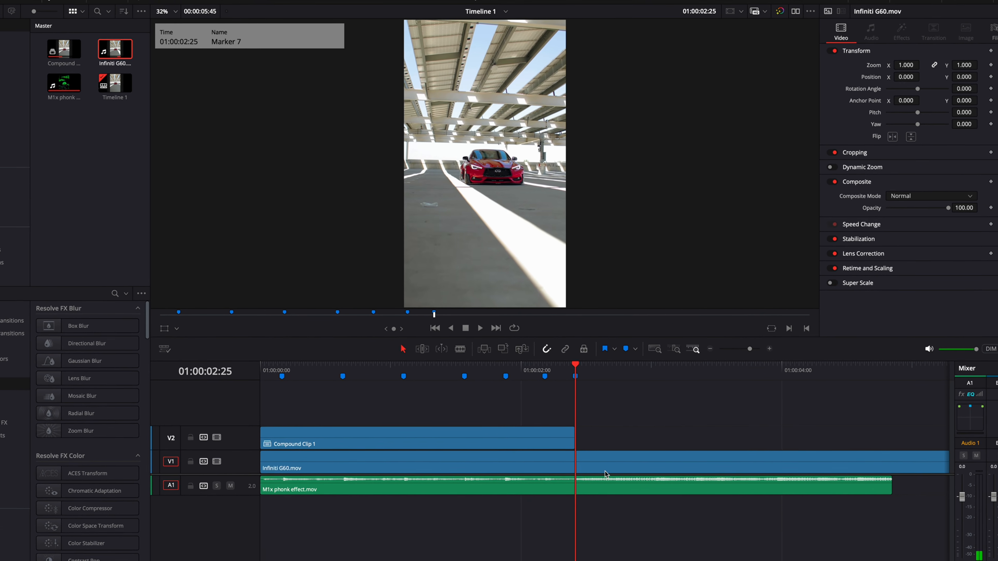
- Make the Infiniti G60 clip start at the seventh marker and place the compound clip directly before it on V1
{"action": "left_click", "coordinate": [597, 501]}
{"action": "left_click_drag", "start_coordinate": [608, 467], "coordinate": [772, 460]}
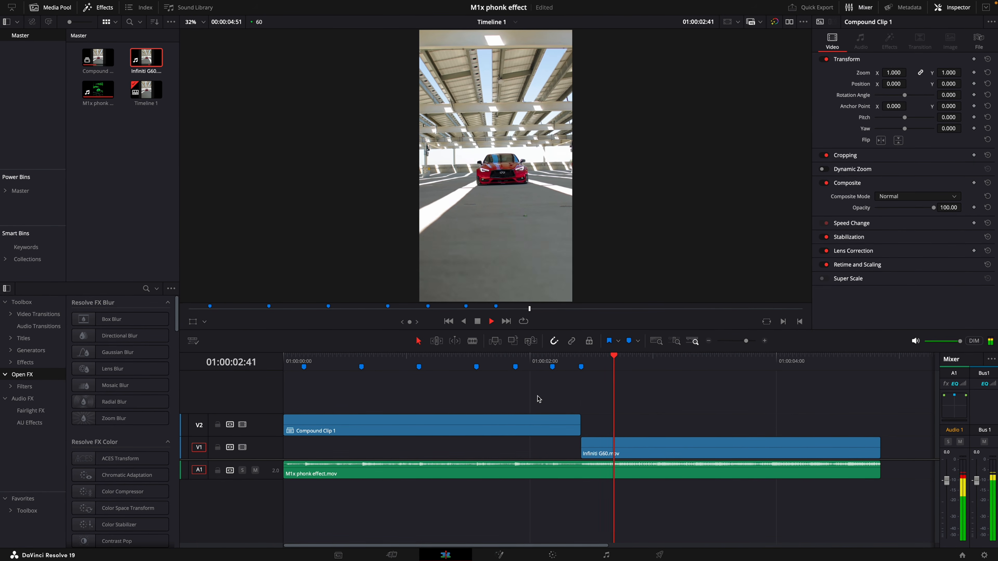
{"action": "left_click_drag", "start_coordinate": [534, 367], "coordinate": [223, 375]}
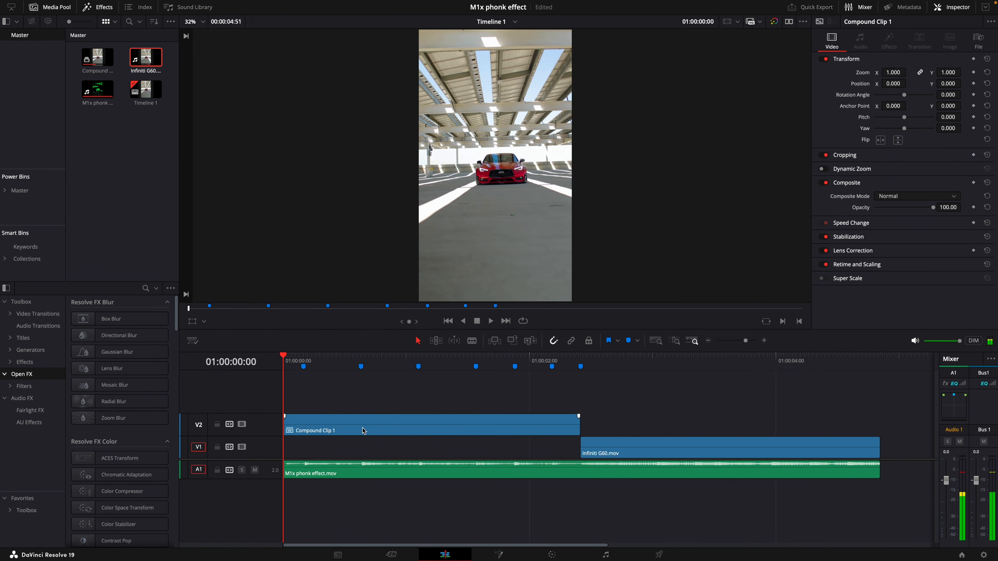
{"action": "left_click_drag", "start_coordinate": [363, 432], "coordinate": [362, 450]}
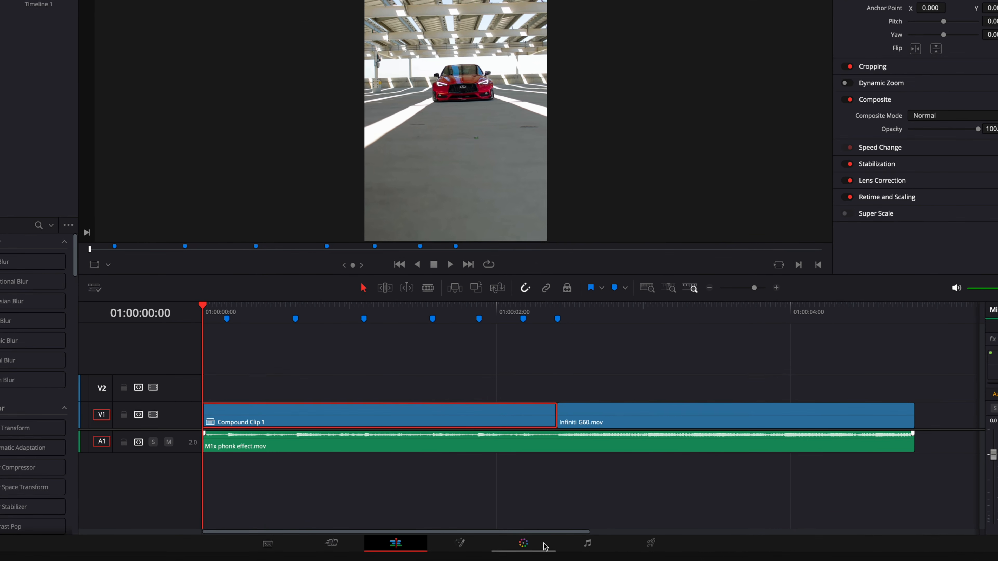
- Mask the compound clip with a triangular pen window reaching in from the frame's upper right edge and add an alpha output
{"action": "left_click", "coordinate": [544, 547]}
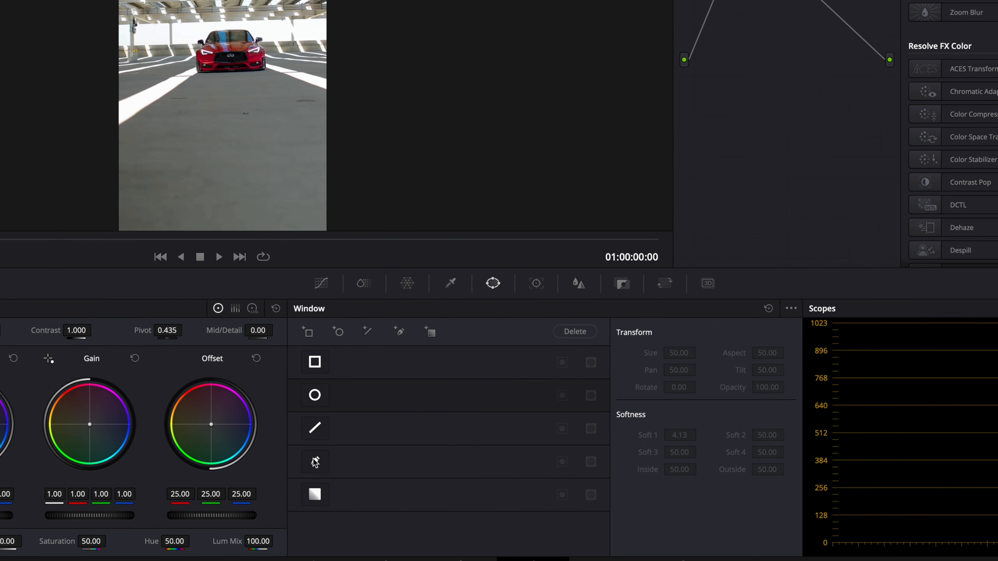
{"action": "left_click", "coordinate": [314, 462]}
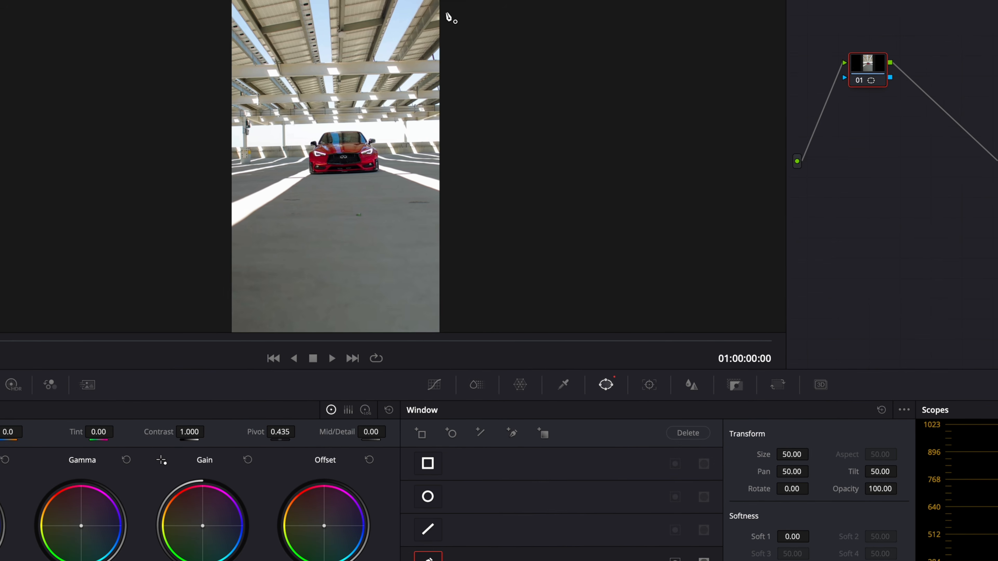
{"action": "left_click", "coordinate": [588, 70]}
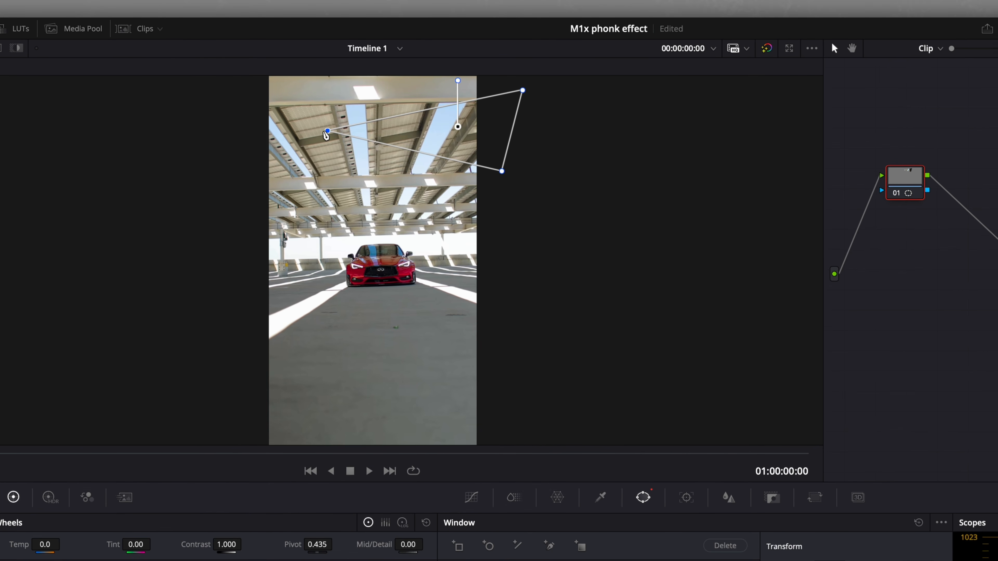
{"action": "right_click", "coordinate": [997, 236]}
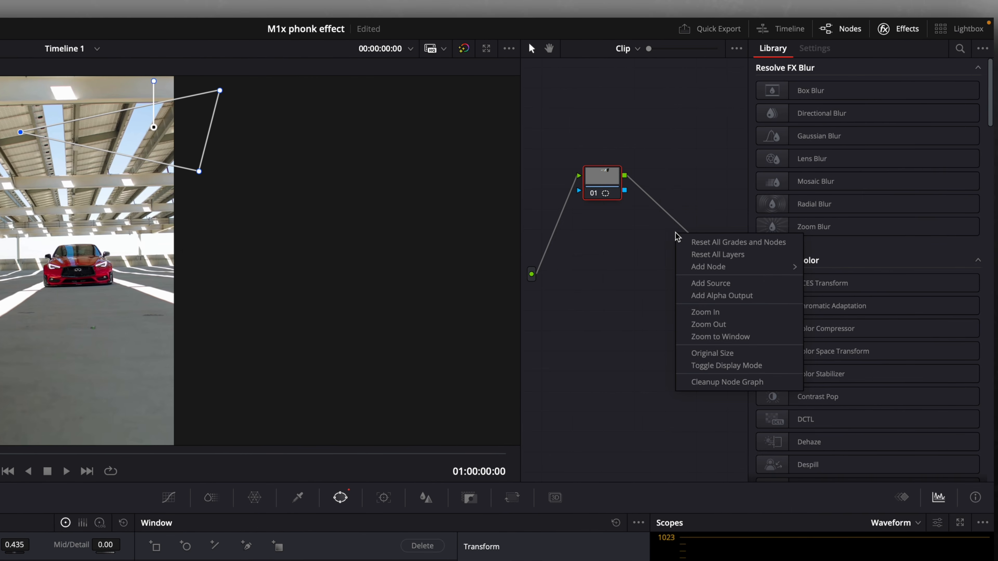
{"action": "left_click", "coordinate": [722, 296]}
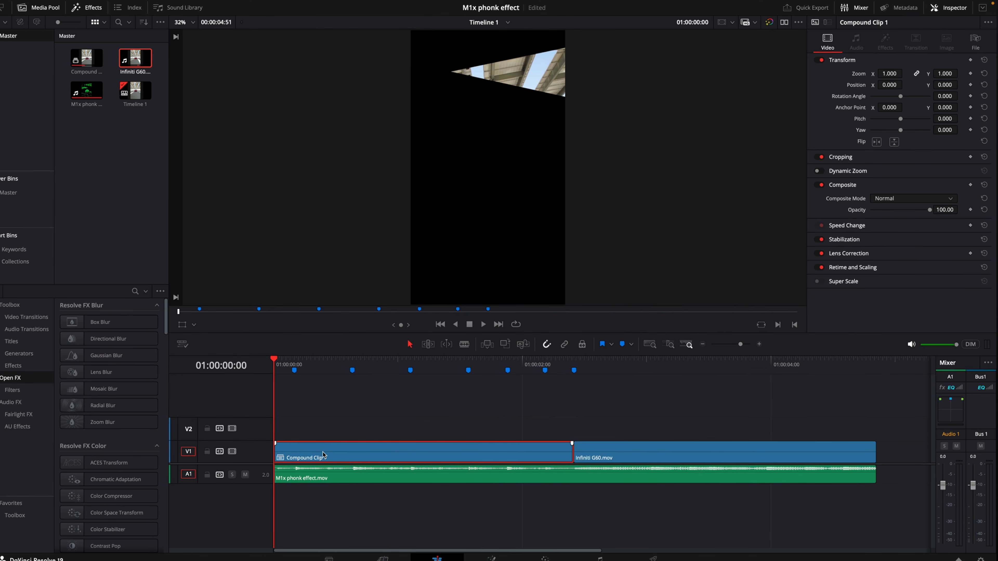
- Duplicate the masked clip onto V2 and reshape its window into a triangle pointing inward from the frame's left edge, below the first shape
{"action": "left_click_drag", "start_coordinate": [332, 444], "coordinate": [332, 425]}
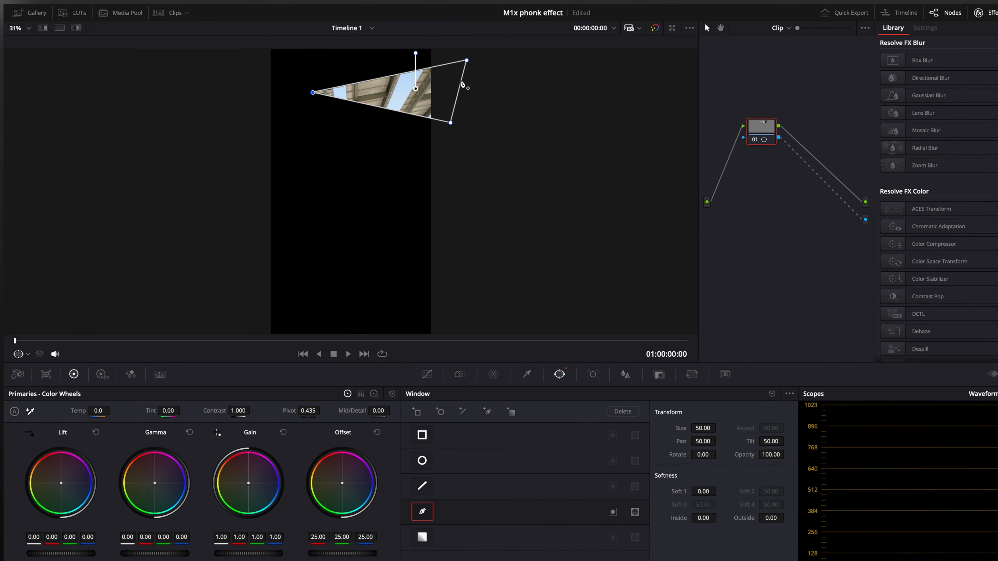
{"action": "left_click_drag", "start_coordinate": [418, 85], "coordinate": [282, 172]}
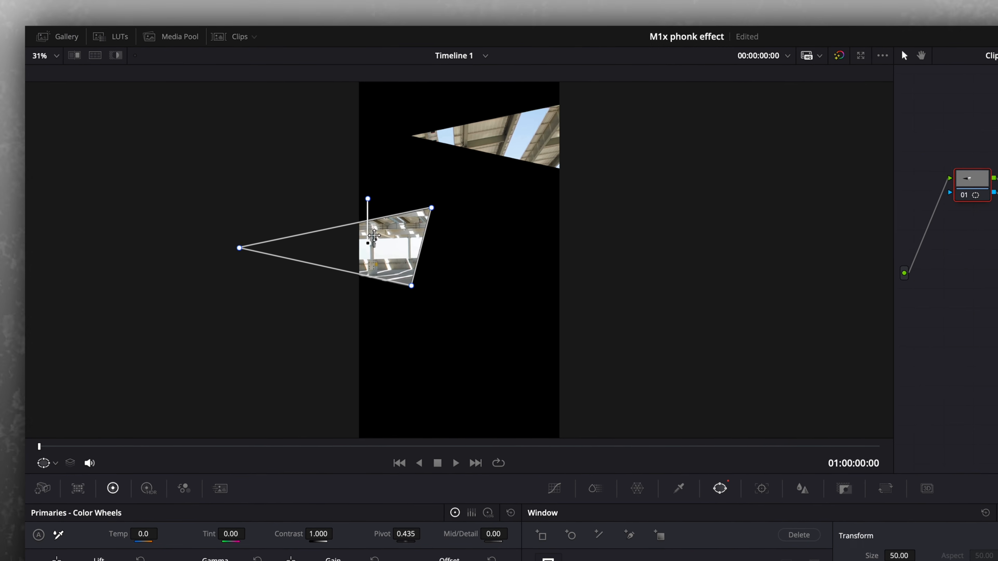
{"action": "left_click_drag", "start_coordinate": [374, 235], "coordinate": [385, 217]}
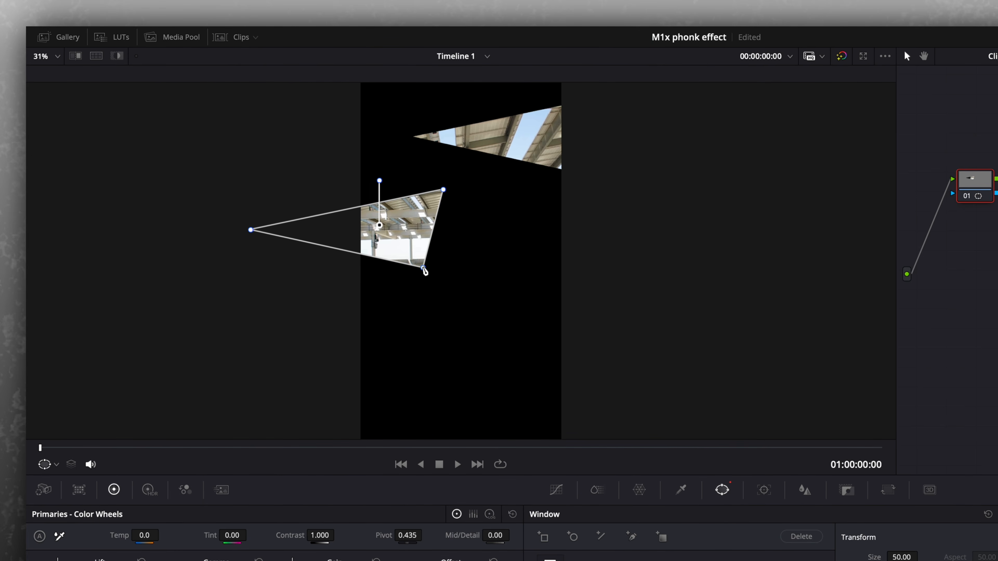
{"action": "left_click_drag", "start_coordinate": [425, 270], "coordinate": [262, 266]}
{"action": "left_click_drag", "start_coordinate": [445, 191], "coordinate": [460, 244]}
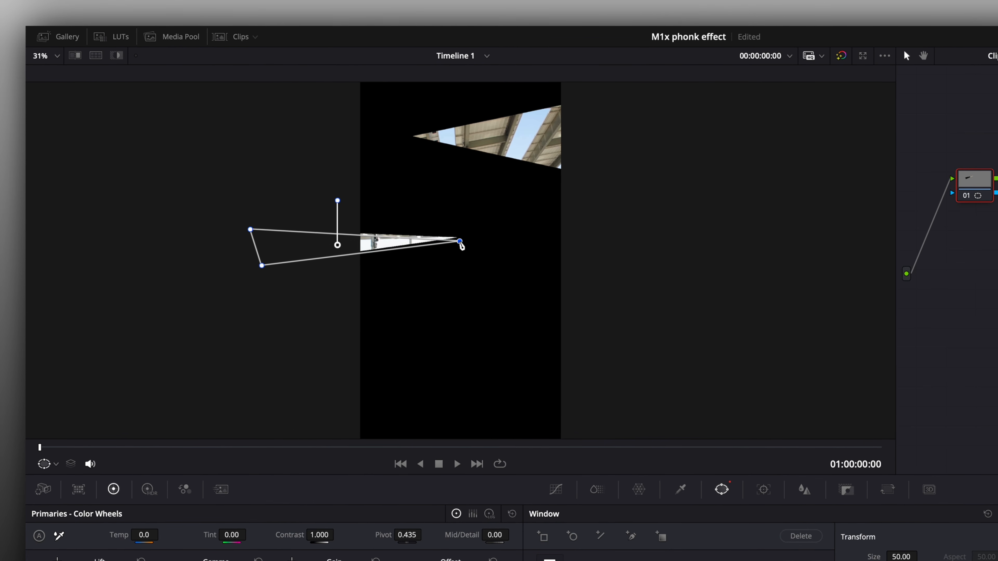
{"action": "left_click_drag", "start_coordinate": [250, 229], "coordinate": [277, 142]}
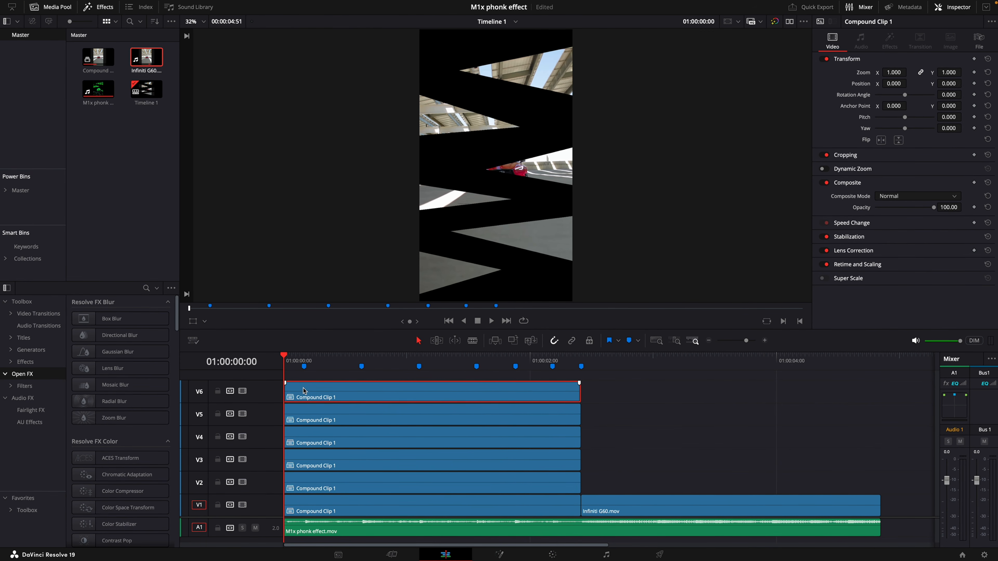
- Trim the starts of the compound clips on V6 down to V1 to markers six down to one, and play back the staggered reveal
{"action": "key", "text": "d"}
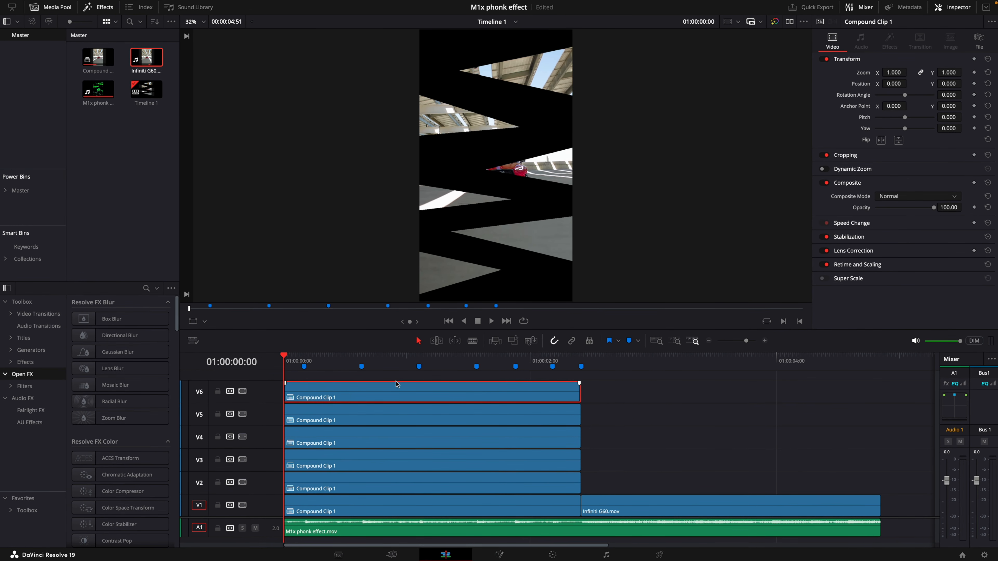
{"action": "left_click", "coordinate": [554, 358]}
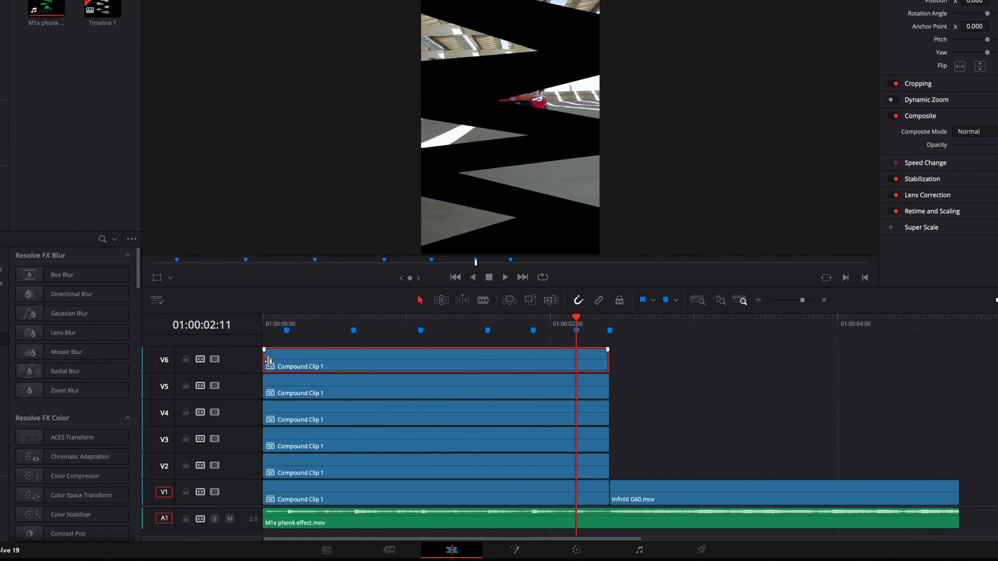
{"action": "left_click_drag", "start_coordinate": [269, 362], "coordinate": [576, 362]}
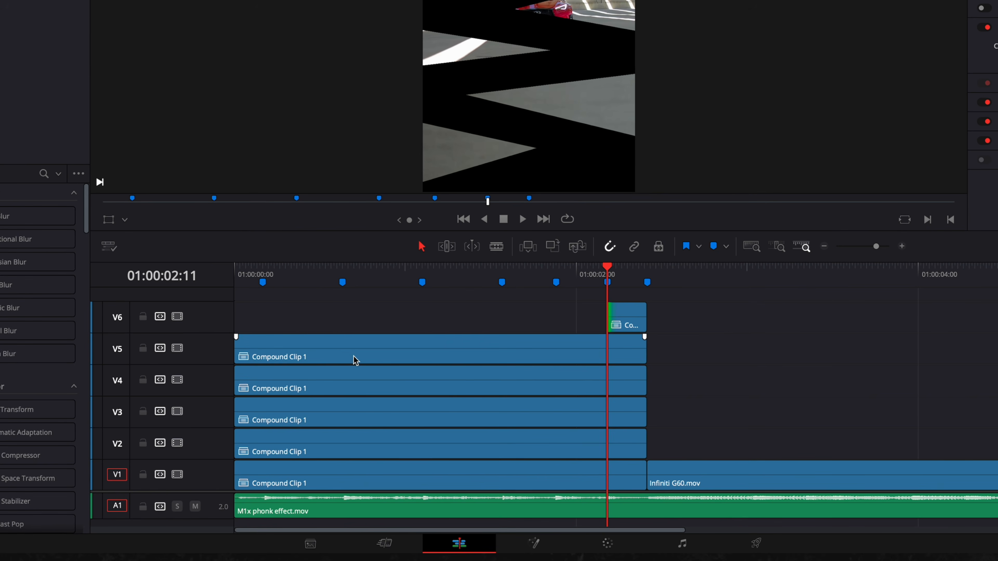
{"action": "left_click_drag", "start_coordinate": [237, 343], "coordinate": [553, 340]}
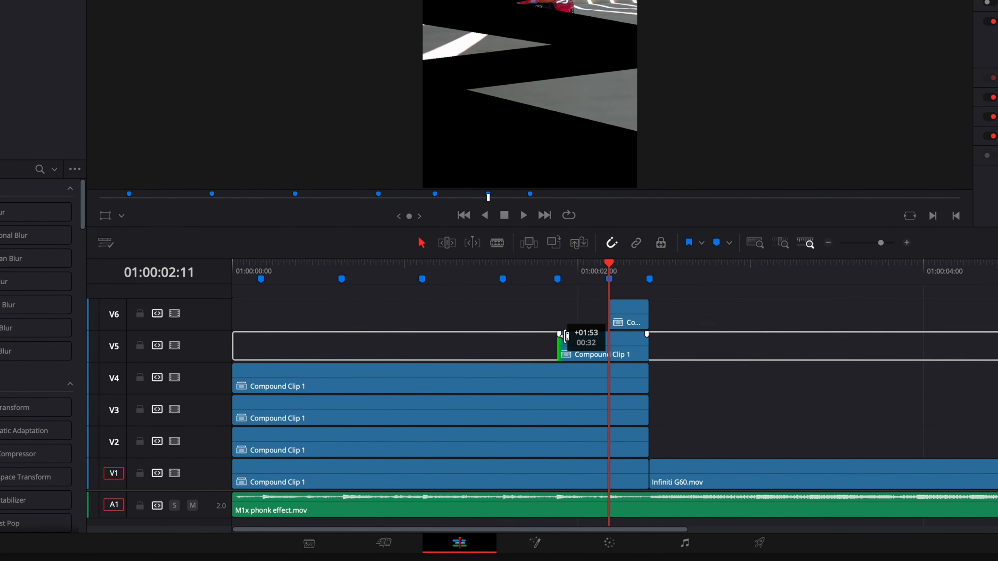
{"action": "left_click_drag", "start_coordinate": [234, 378], "coordinate": [460, 379]}
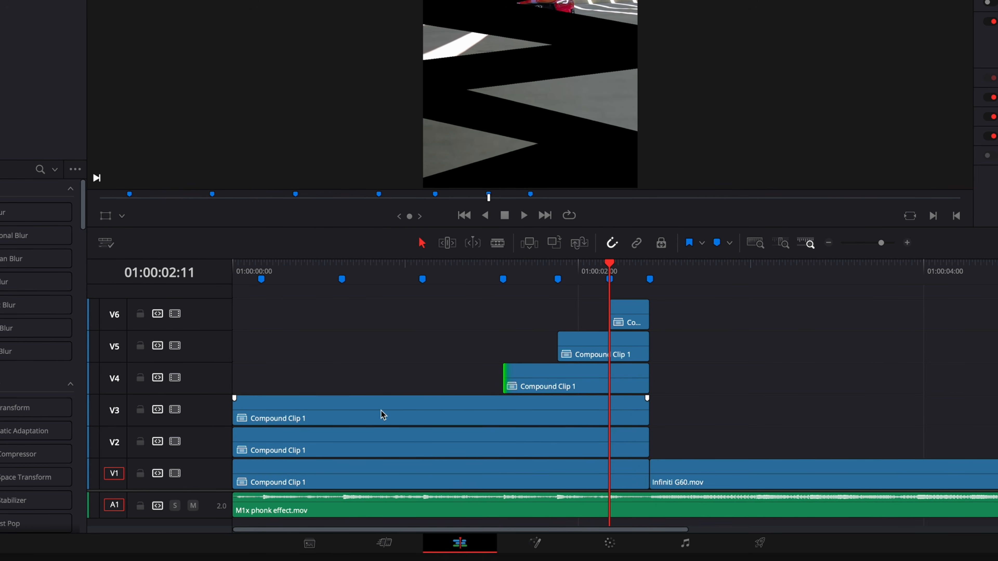
{"action": "left_click_drag", "start_coordinate": [234, 413], "coordinate": [424, 413]}
{"action": "mouse_move", "coordinate": [235, 442]}
{"action": "left_mouse_down"}
{"action": "mouse_move", "coordinate": [328, 444]}
{"action": "mouse_move", "coordinate": [347, 455]}
{"action": "left_mouse_up"}
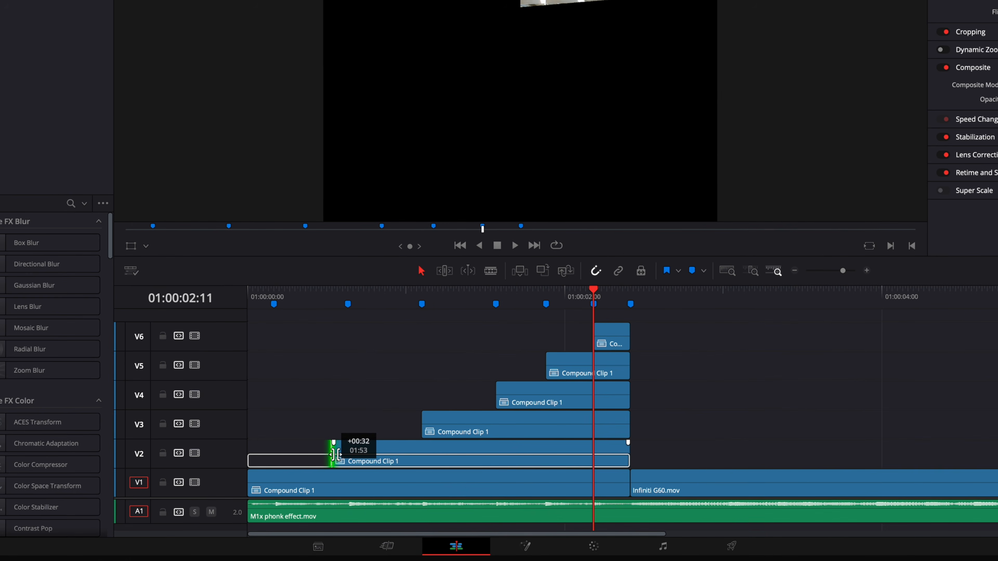
{"action": "left_click_drag", "start_coordinate": [249, 483], "coordinate": [274, 482]}
{"action": "left_click_drag", "start_coordinate": [267, 294], "coordinate": [216, 312]}
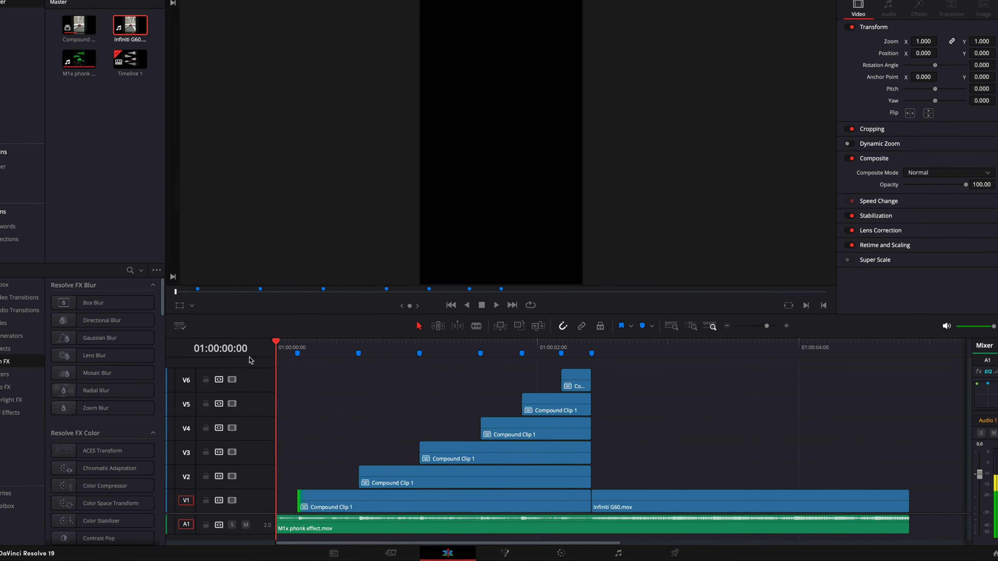
{"action": "key", "text": "space"}
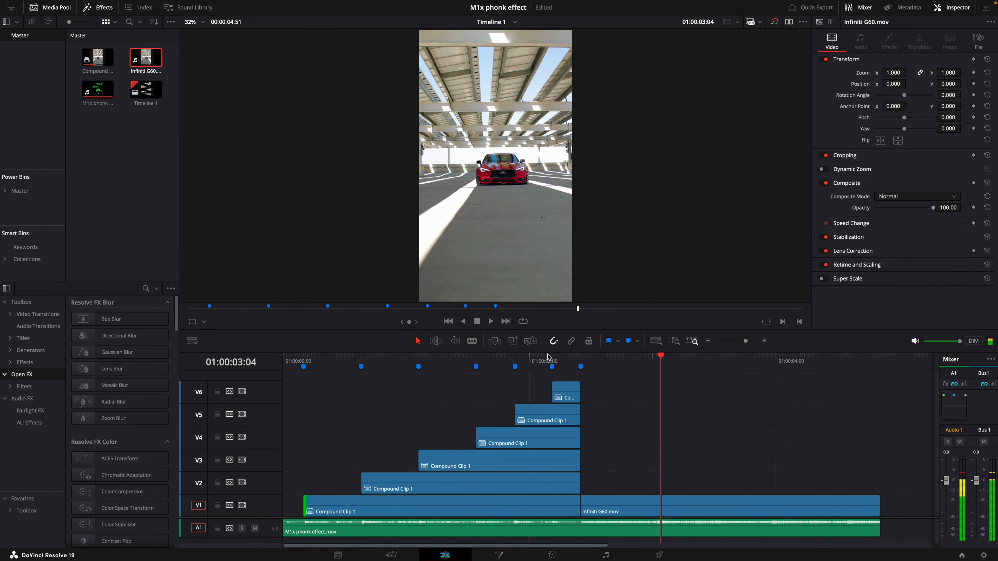
- Move the six masked compound clips up one track and place a copy on V1 spanning from the timeline start to the seventh marker
{"action": "left_click", "coordinate": [557, 359]}
{"action": "left_click_drag", "start_coordinate": [467, 488], "coordinate": [428, 503]}
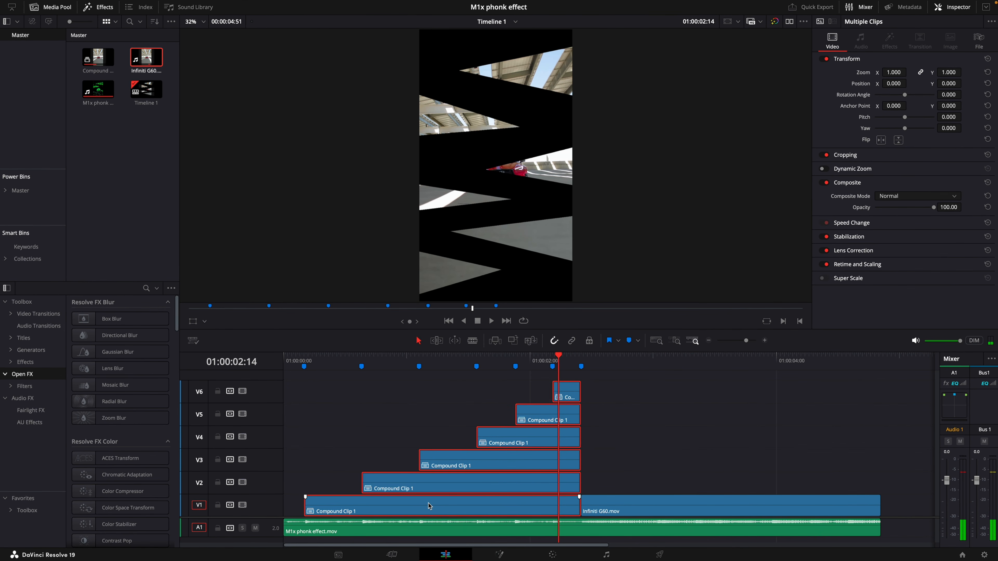
{"action": "key", "text": "alt+Up"}
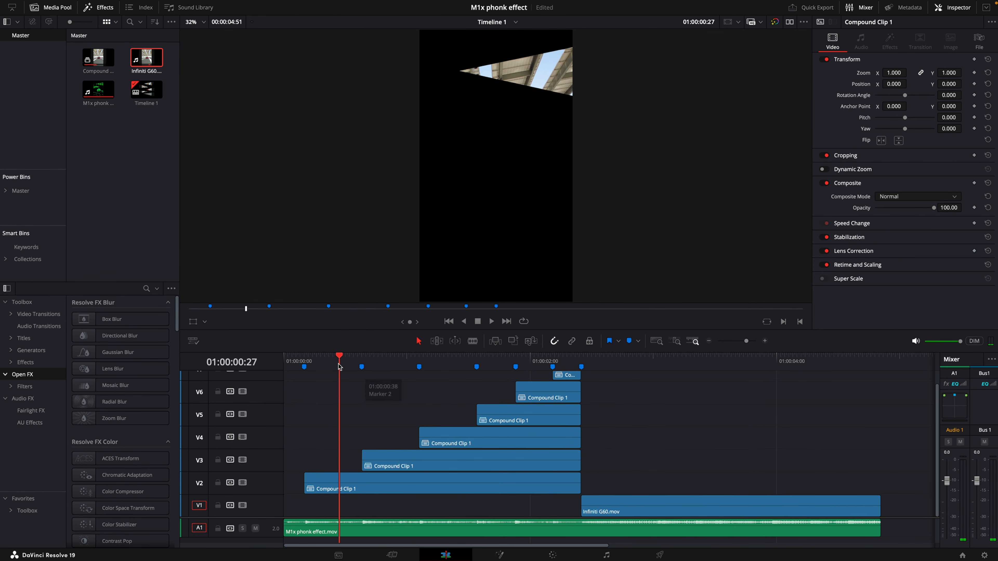
{"action": "left_click_drag", "start_coordinate": [347, 484], "coordinate": [283, 511]}
{"action": "left_click", "coordinate": [292, 359]}
{"action": "left_click", "coordinate": [358, 514]}
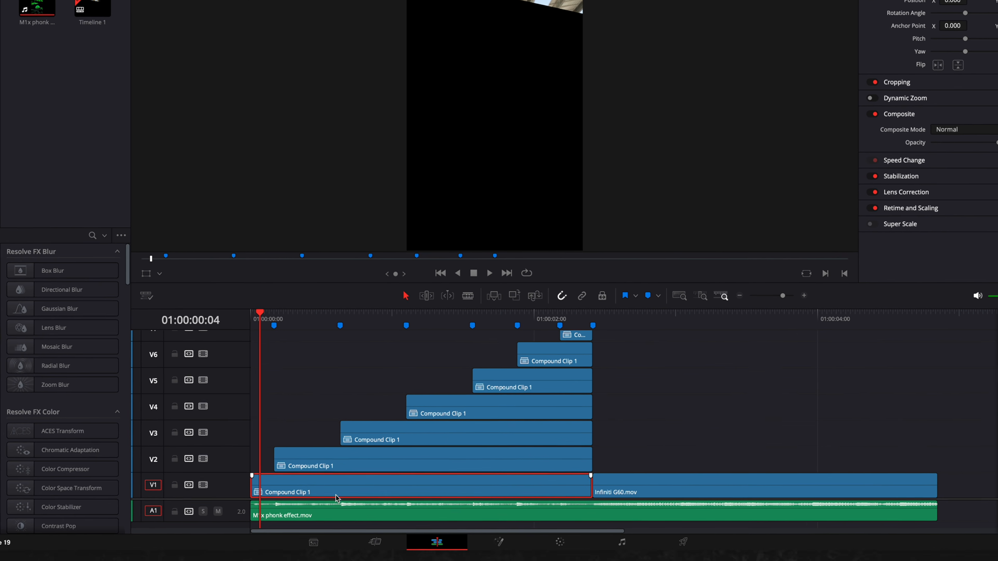
- Replace the V1 clip's mask with a new pen window, tracing the car's roofline, right mirror and right side down to the bumper
{"action": "left_click", "coordinate": [559, 542]}
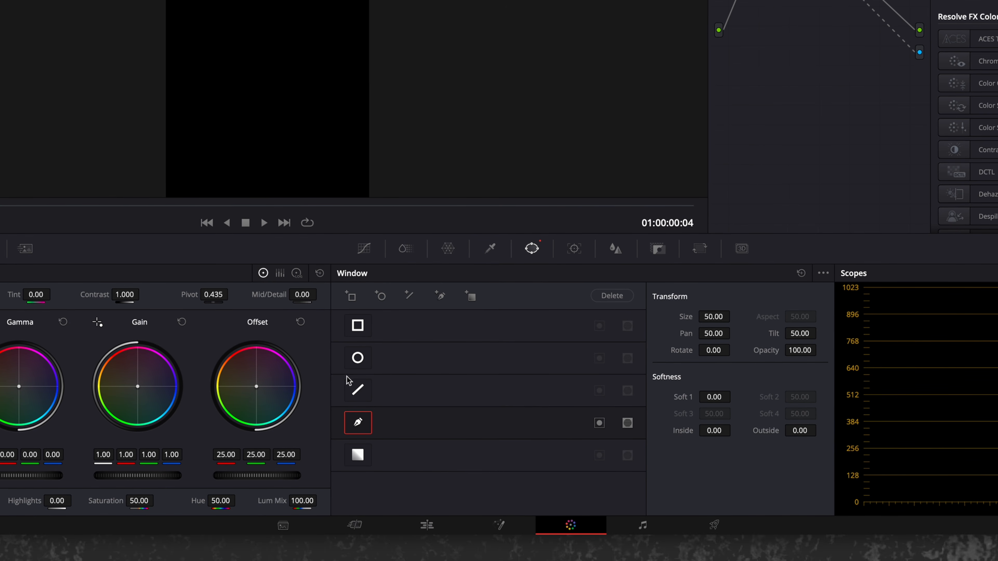
{"action": "left_click", "coordinate": [441, 296]}
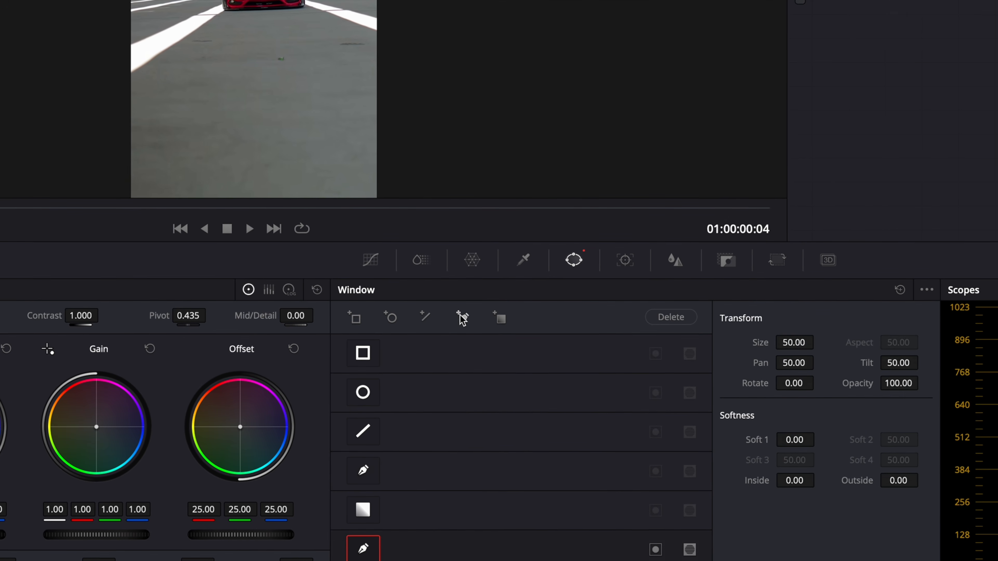
{"action": "scroll", "coordinate": [254, 98], "scroll_direction": "up", "scroll_amount": 8}
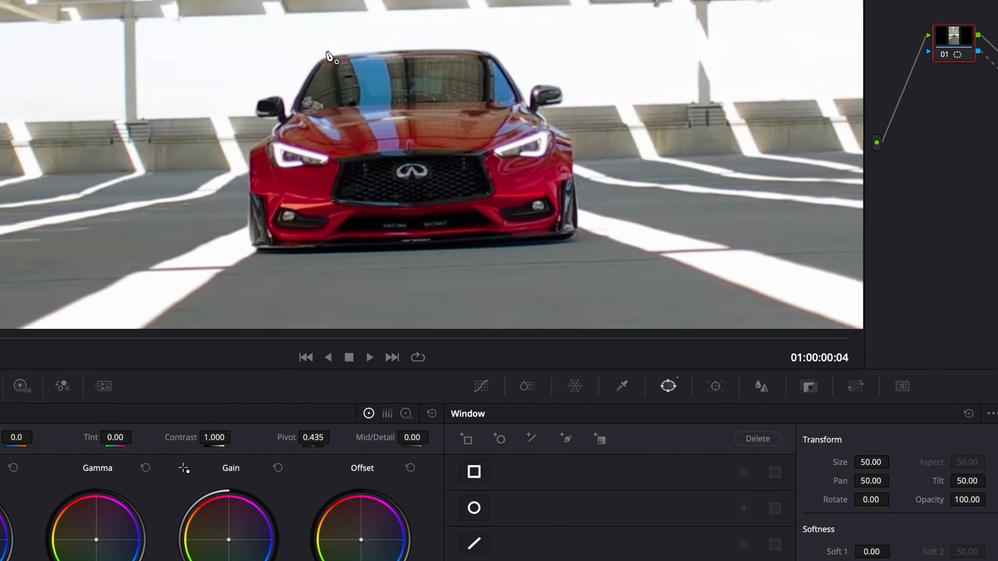
{"action": "left_click", "coordinate": [356, 94]}
{"action": "left_click_drag", "start_coordinate": [589, 84], "coordinate": [619, 99]}
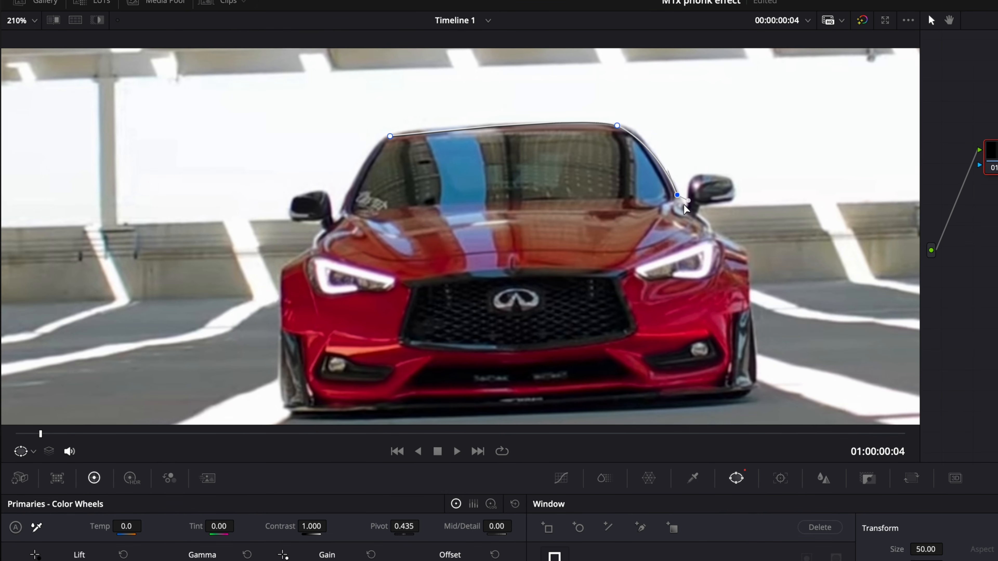
{"action": "left_click_drag", "start_coordinate": [734, 195], "coordinate": [735, 220]}
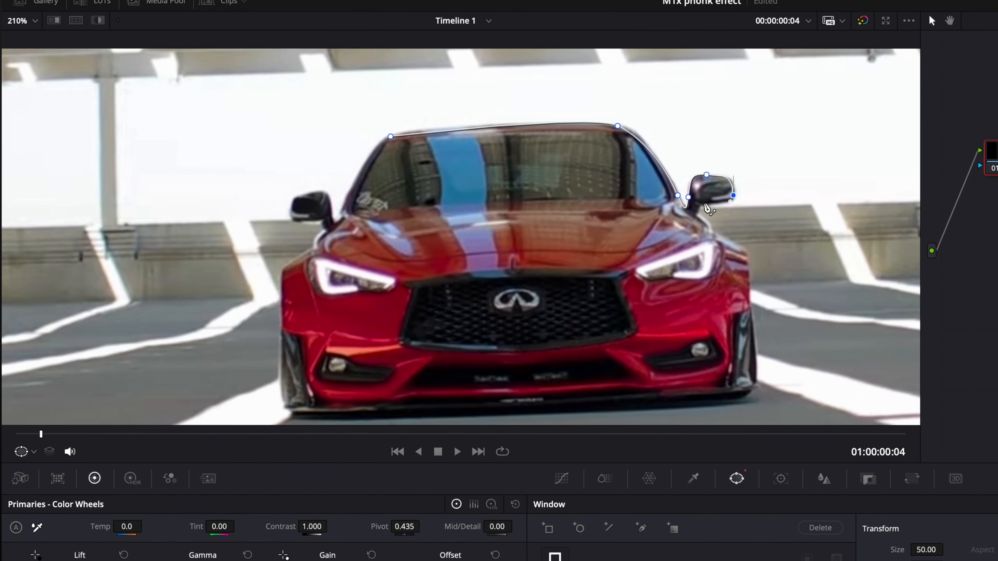
{"action": "left_click_drag", "start_coordinate": [740, 398], "coordinate": [714, 398]}
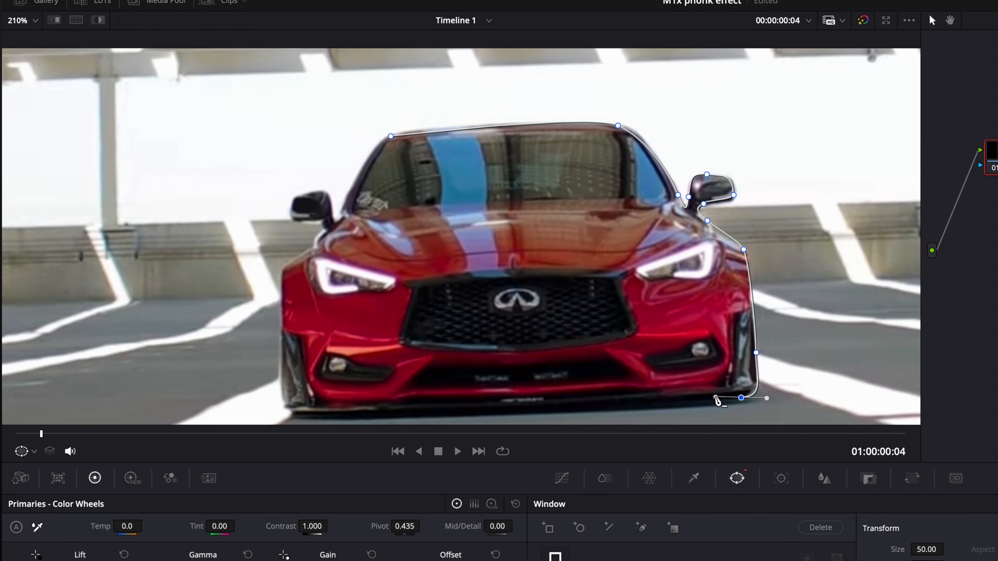
- Close the pen window along the car's bottom, left side, left mirror and windshield, and connect the node's mask to the alpha output
{"action": "key", "text": "shift+z"}
{"action": "left_click", "coordinate": [384, 301]}
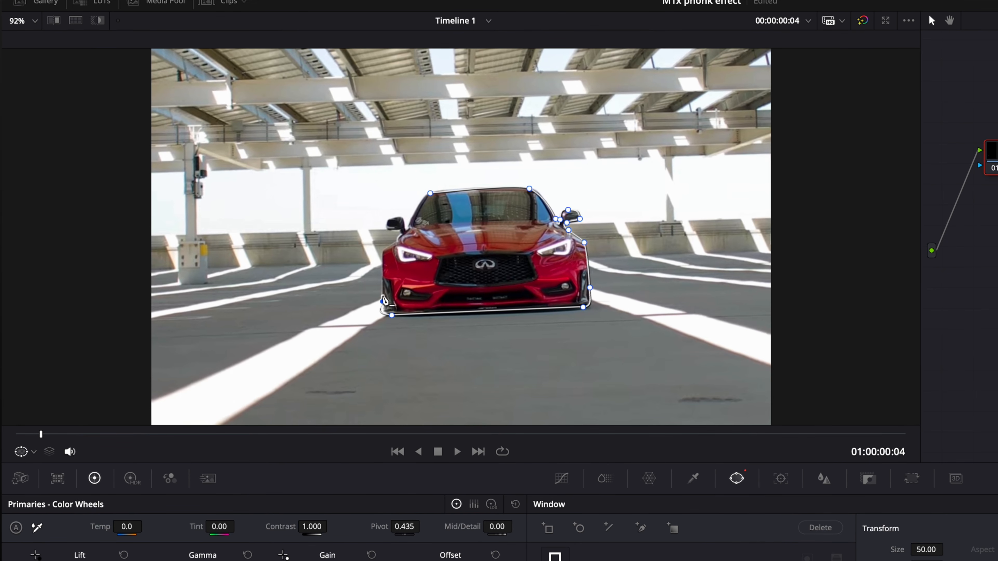
{"action": "left_click", "coordinate": [398, 237]}
{"action": "left_click", "coordinate": [387, 228]}
{"action": "scroll", "coordinate": [387, 228], "scroll_direction": "up", "scroll_amount": 5}
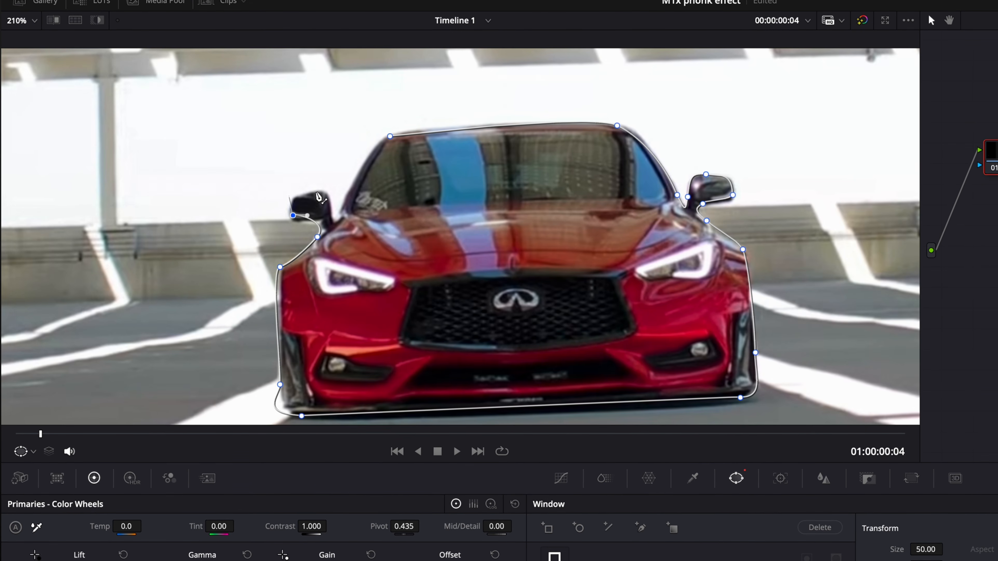
{"action": "left_click", "coordinate": [334, 220]}
{"action": "left_click", "coordinate": [352, 187]}
{"action": "left_click", "coordinate": [391, 136]}
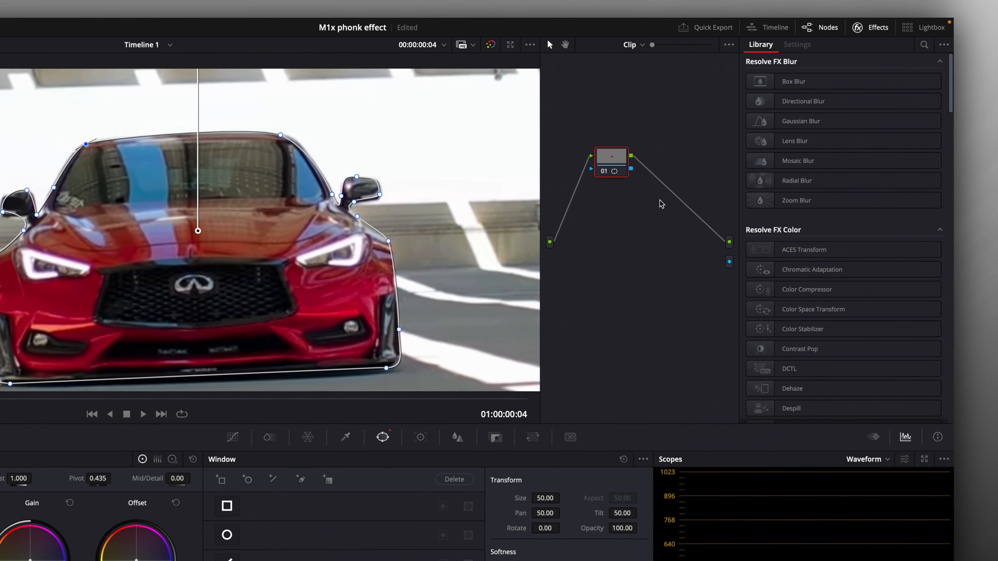
{"action": "left_click_drag", "start_coordinate": [631, 168], "coordinate": [729, 261]}
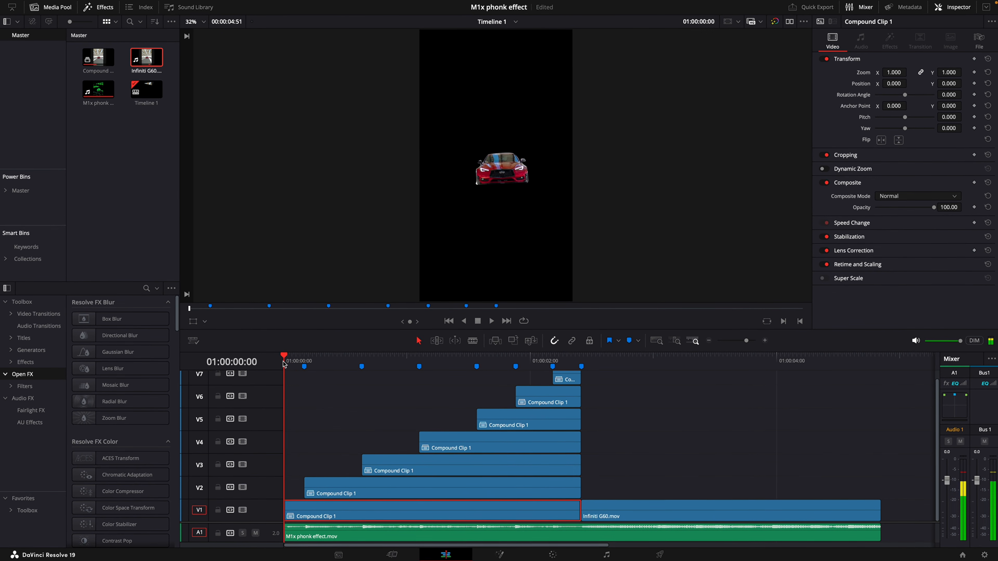
- Play back the reveal with the isolated car from the timeline start and check the frame at 01:00:02:04
{"action": "key", "text": "space"}
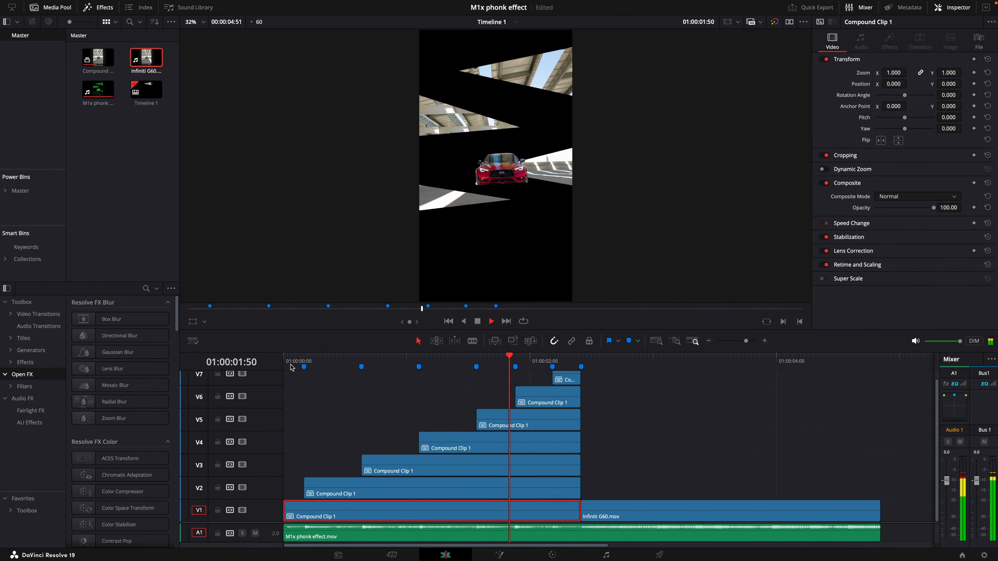
{"action": "key", "text": "space"}
{"action": "left_click", "coordinate": [538, 358]}
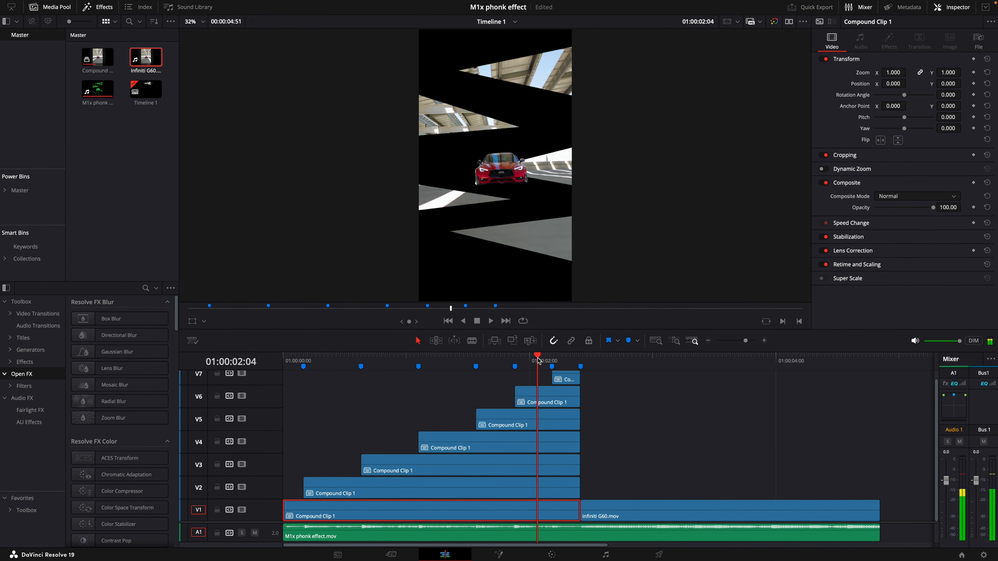
- Combine all the clips on V1 to V7 before the full video into a compound clip named Compound Clip 2
{"action": "left_click", "coordinate": [566, 379]}
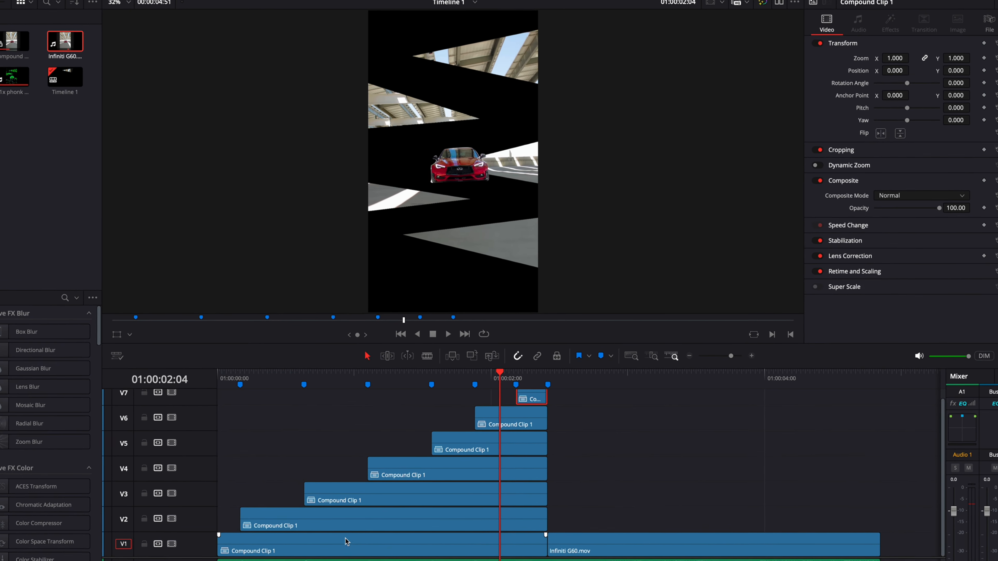
{"action": "left_click", "coordinate": [346, 542], "text": "shift"}
{"action": "right_click", "coordinate": [453, 448]}
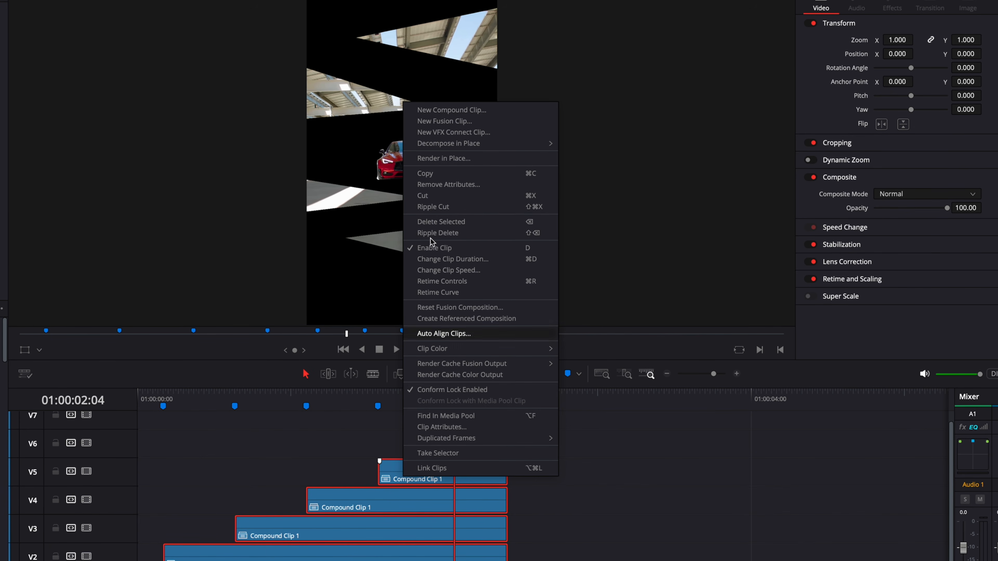
{"action": "left_click", "coordinate": [436, 110]}
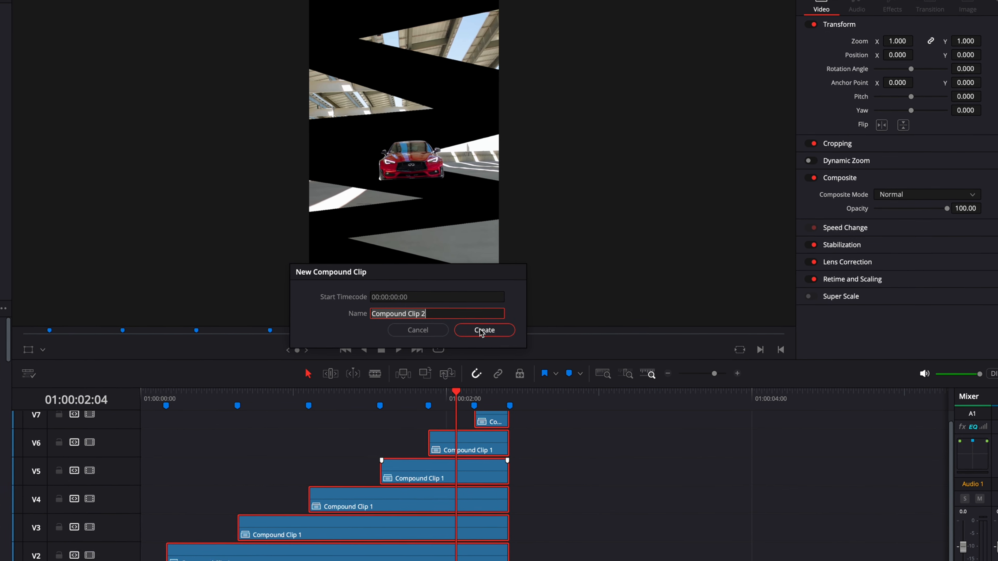
{"action": "left_click", "coordinate": [481, 331]}
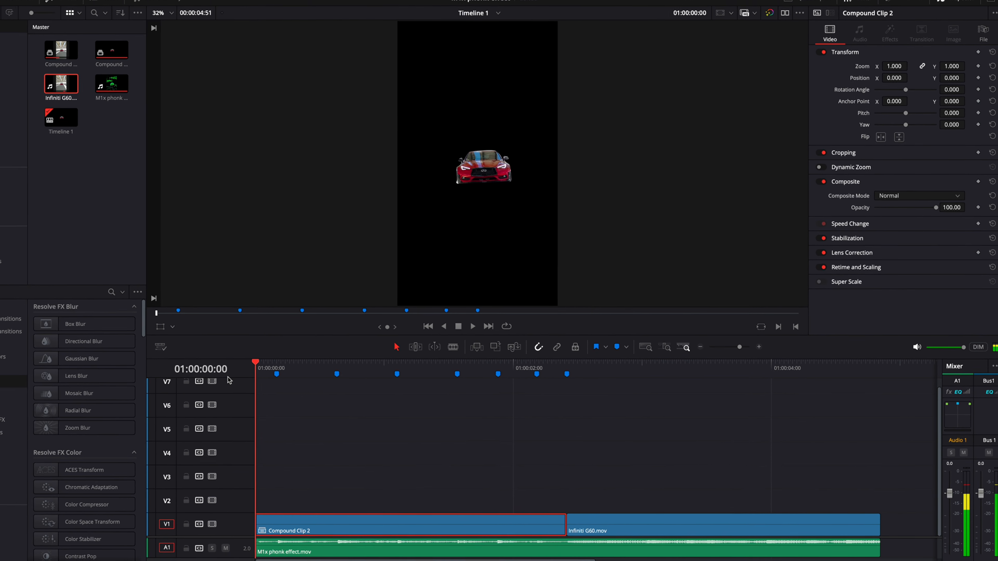
- Open Compound Clip 2 in Fusion and insert an Edge Detect node after MediaIn1
{"action": "left_click", "coordinate": [500, 554]}
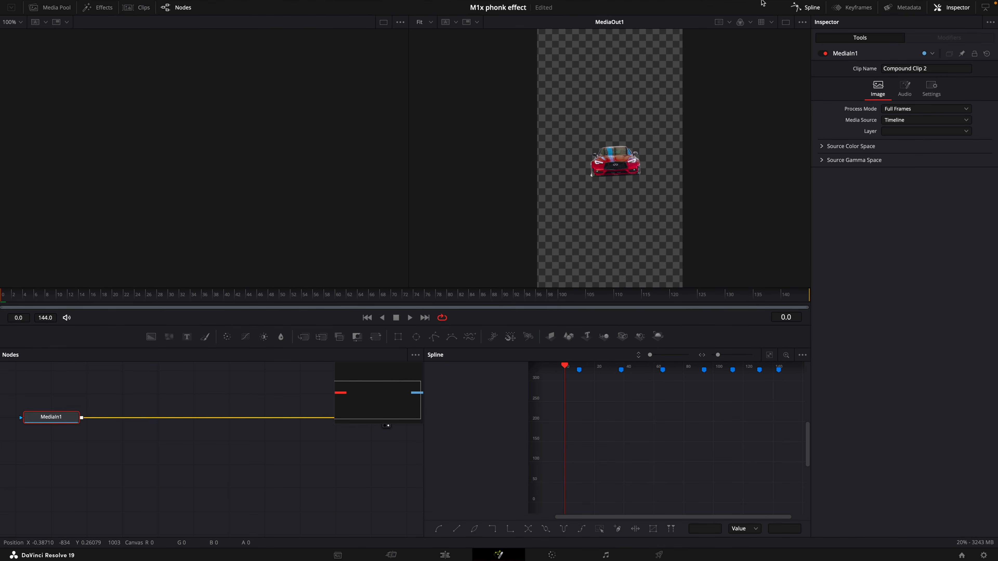
{"action": "left_click", "coordinate": [807, 10]}
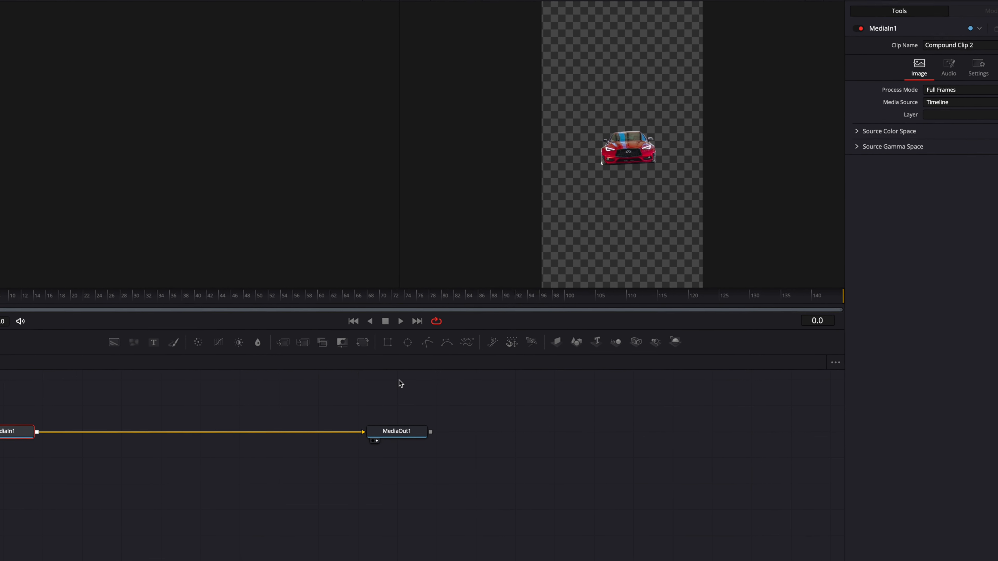
{"action": "key", "text": "shift+space"}
{"action": "type", "text": "edge"}
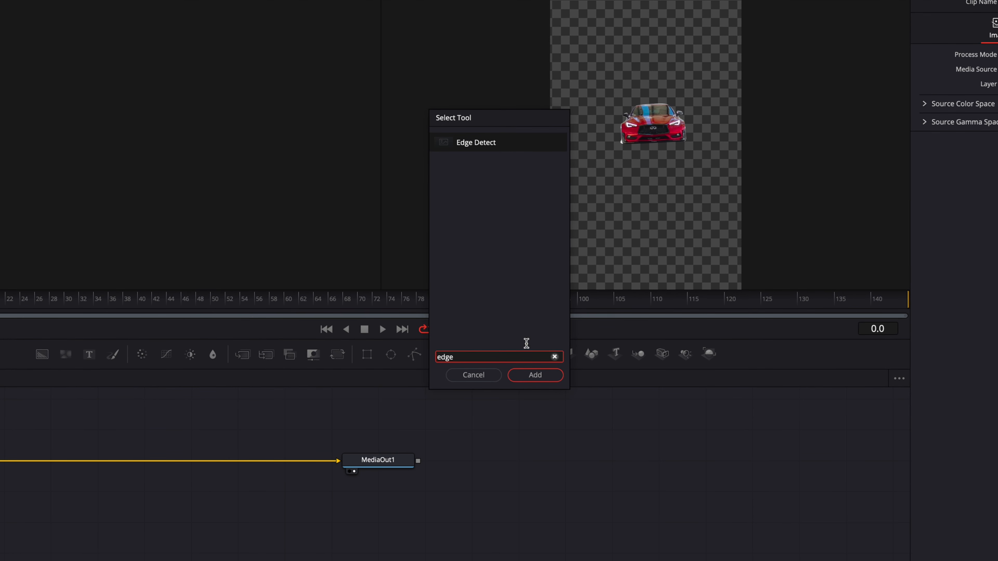
{"action": "left_click", "coordinate": [548, 375]}
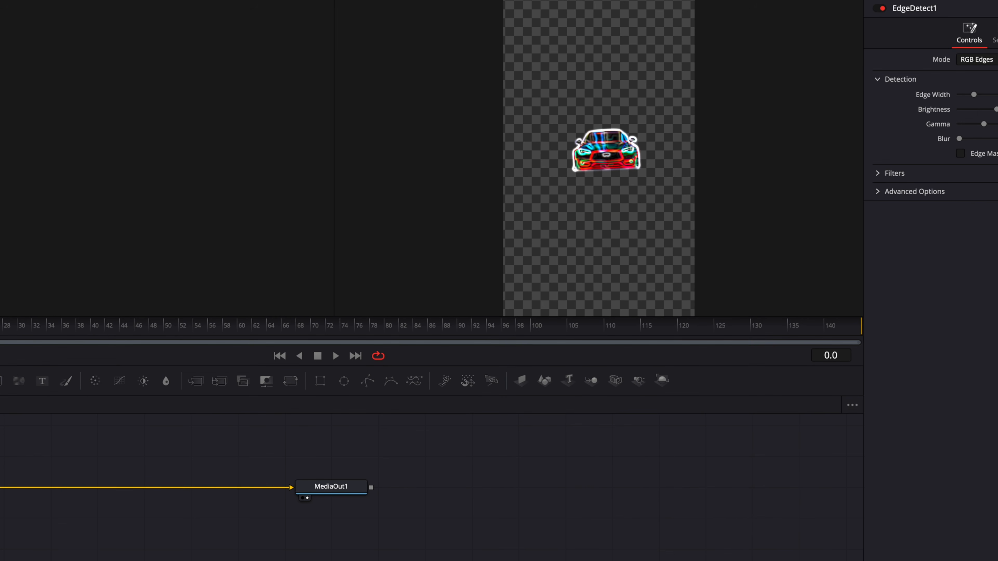
- Set the Edge Detect width to 0.094 and mode to Grayscale Edges, and lower red and blue for a bright green edge color
{"action": "left_click_drag", "start_coordinate": [910, 131], "coordinate": [903, 133]}
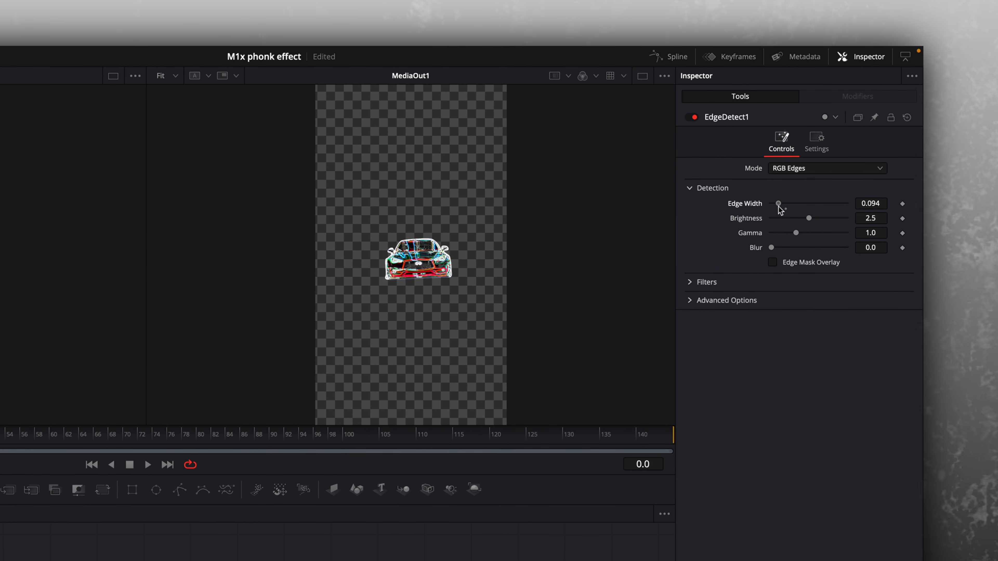
{"action": "left_click", "coordinate": [795, 168]}
{"action": "left_click", "coordinate": [794, 194]}
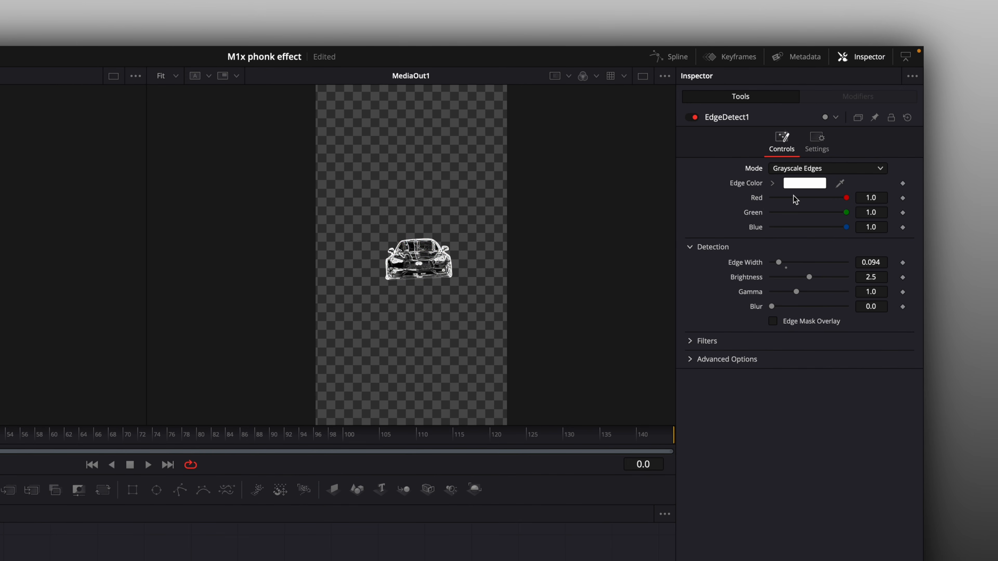
{"action": "left_click_drag", "start_coordinate": [839, 198], "coordinate": [792, 198]}
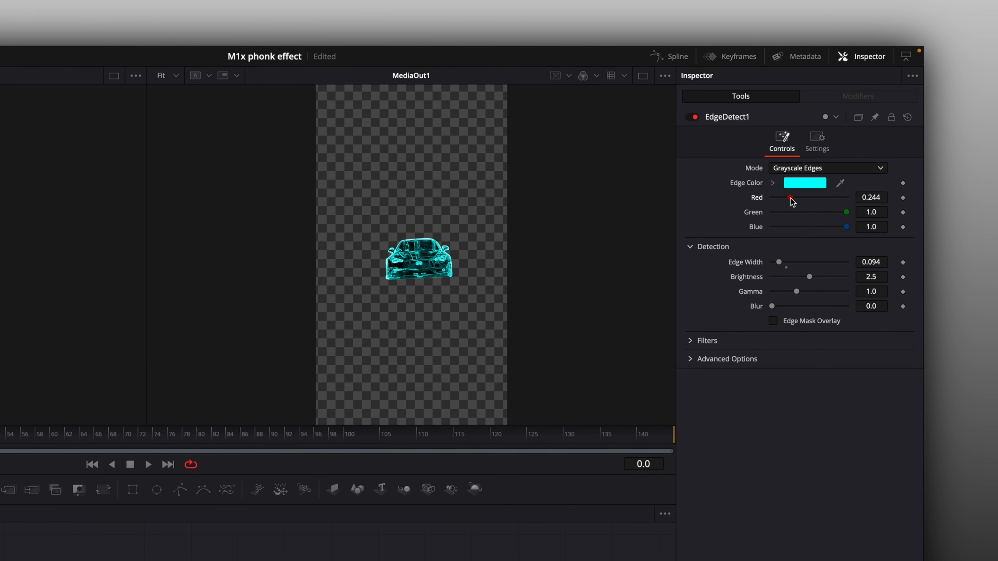
{"action": "left_click_drag", "start_coordinate": [845, 227], "coordinate": [783, 198]}
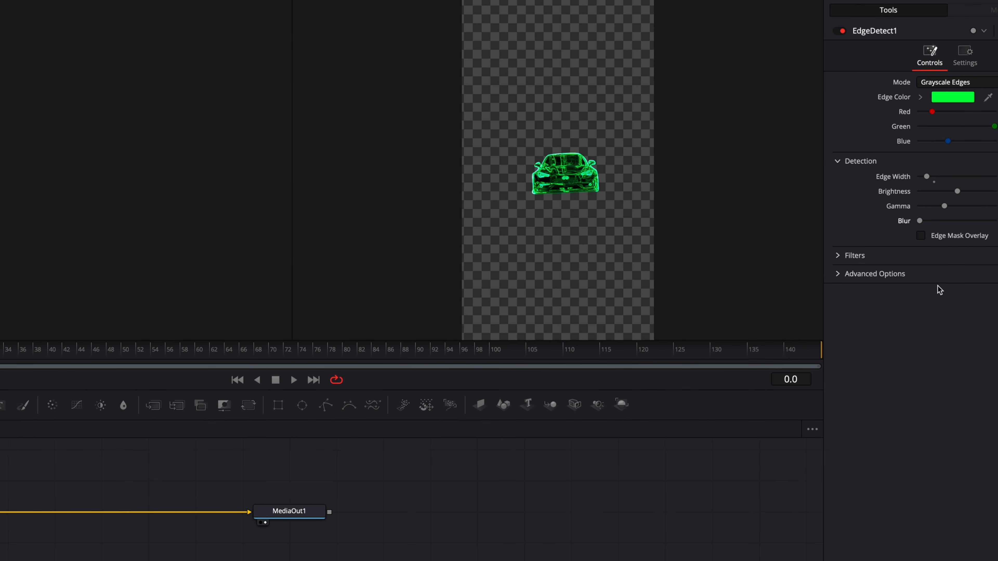
- Add a Glow (Glo) node after EdgeDetect1 and set its glow size to 3.9
{"action": "key", "text": "shift+space"}
{"action": "type", "text": "edge"}
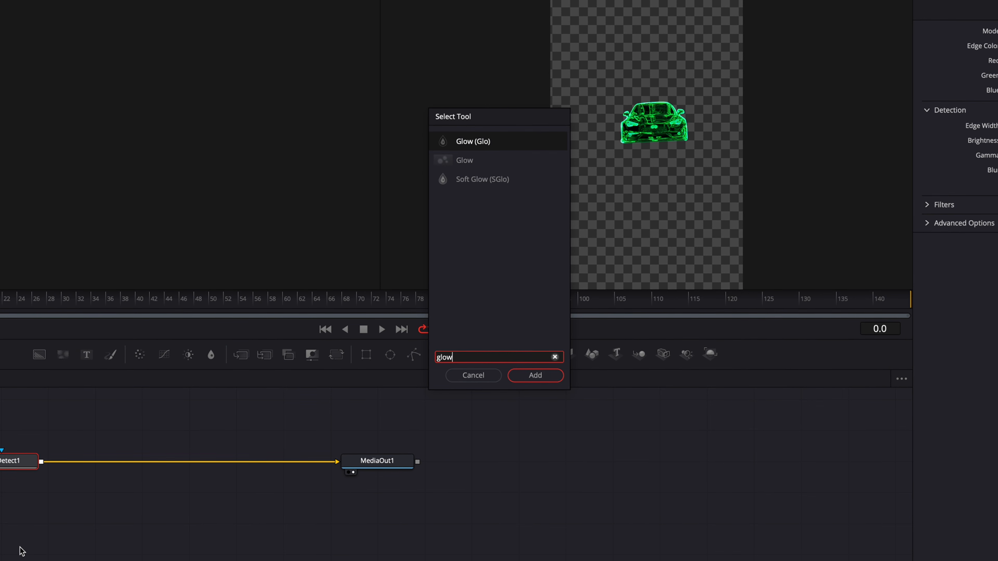
{"action": "key", "text": "Return"}
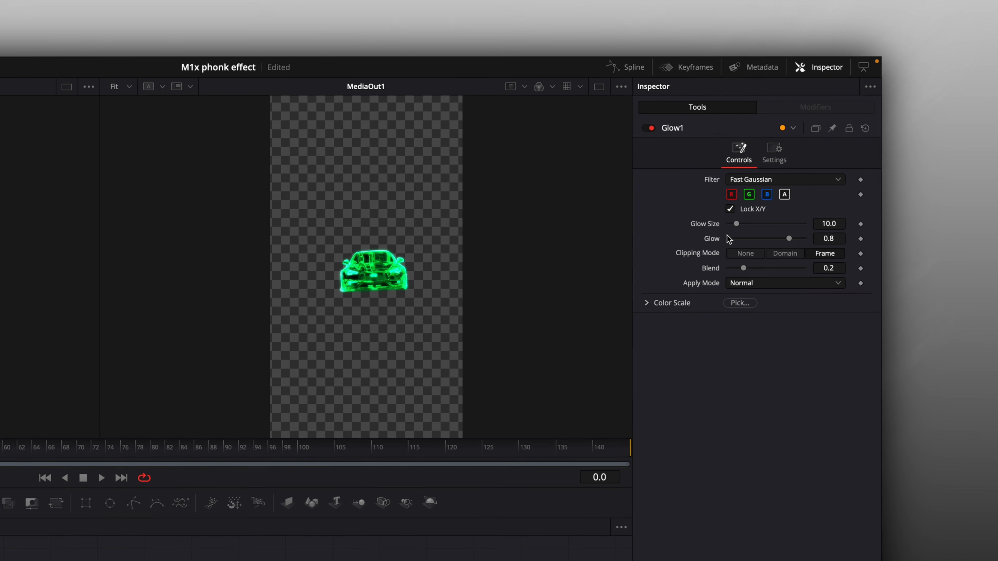
{"action": "left_click_drag", "start_coordinate": [739, 231], "coordinate": [733, 230]}
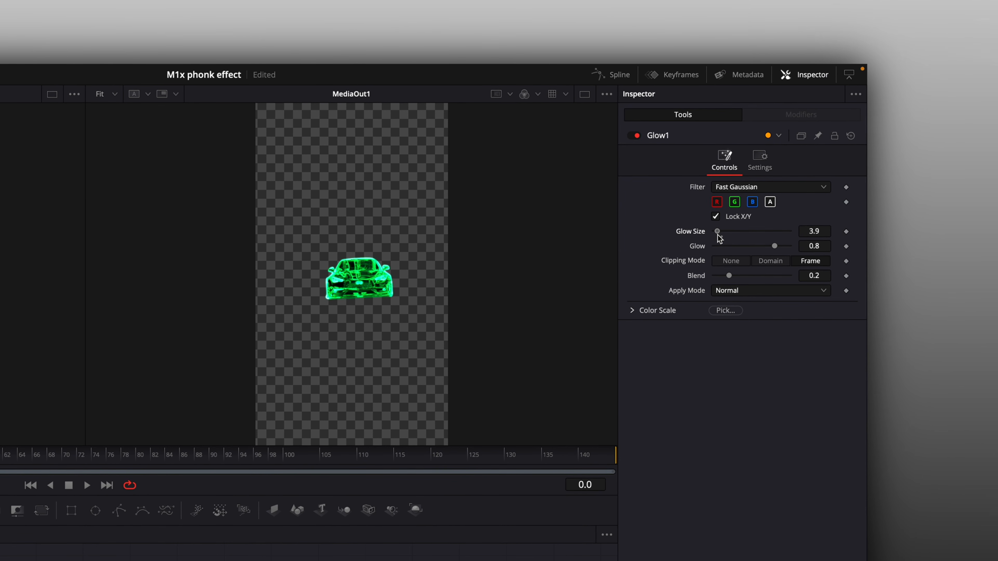
- Add a Directional Blur (DrBl) node after Glow1, and keyframe Glow1's glow size at 1.6 on frame 9
{"action": "key", "text": "shift+space"}
{"action": "type", "text": "glow"}
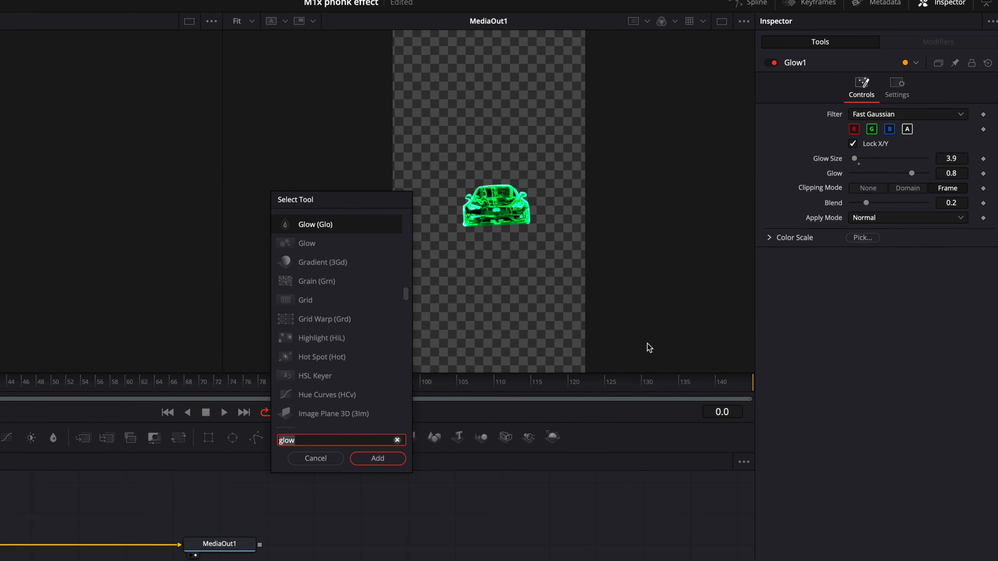
{"action": "type", "text": "direction"}
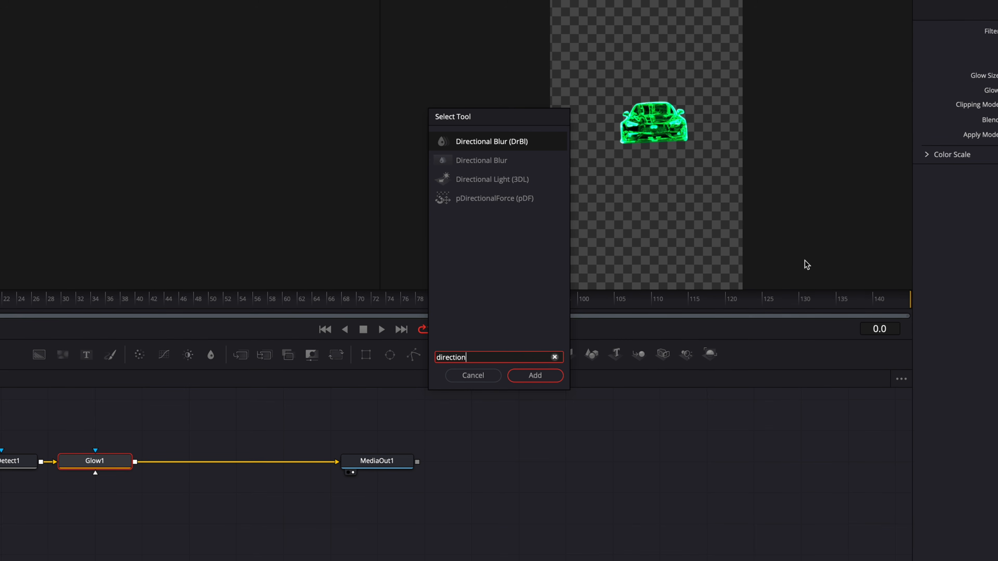
{"action": "type", "text": "al"}
{"action": "left_click", "coordinate": [97, 460]}
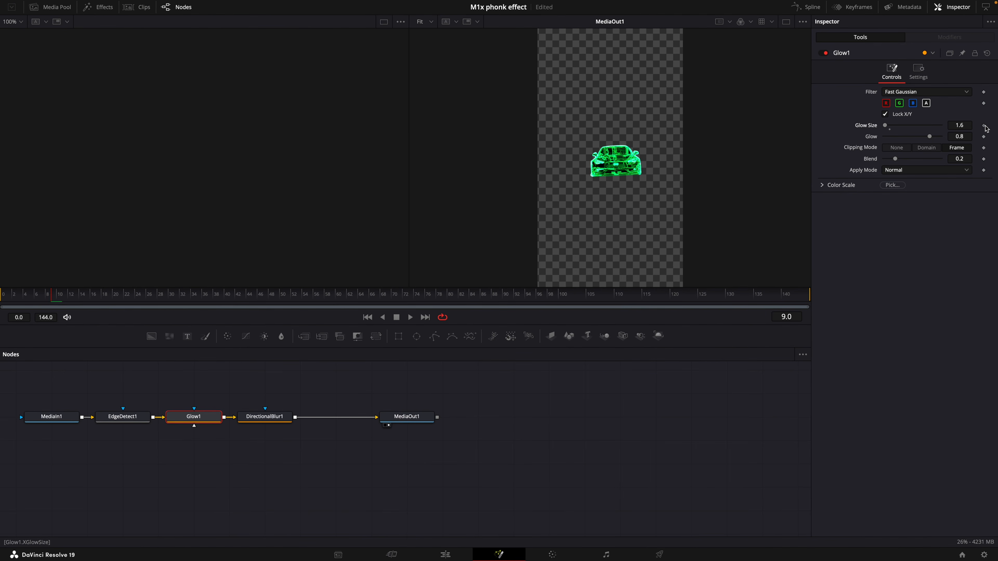
- Keyframe the Directional Blur's length at 0.0 on frame 9 and set its angle to 90
{"action": "left_click", "coordinate": [260, 417]}
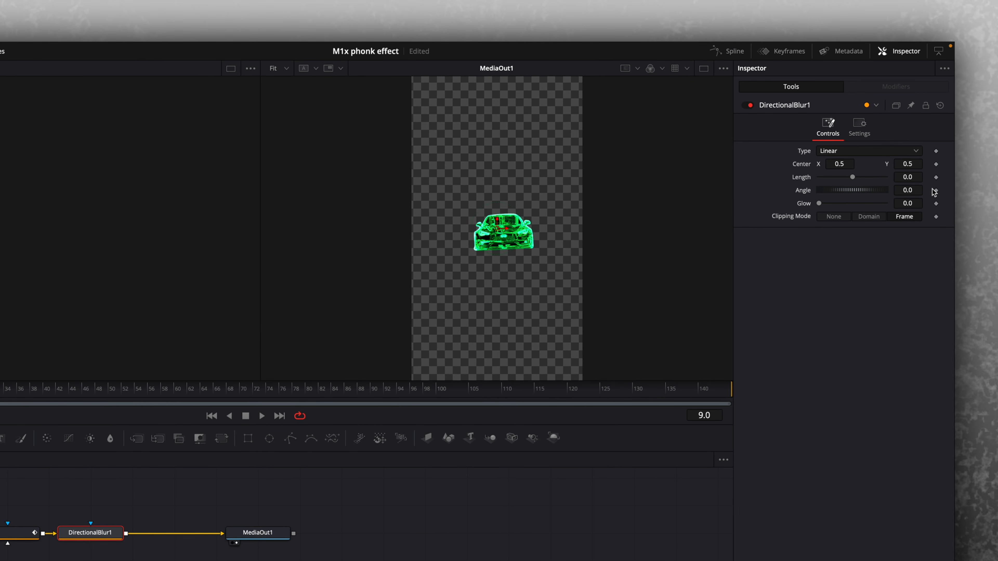
{"action": "left_click", "coordinate": [936, 177]}
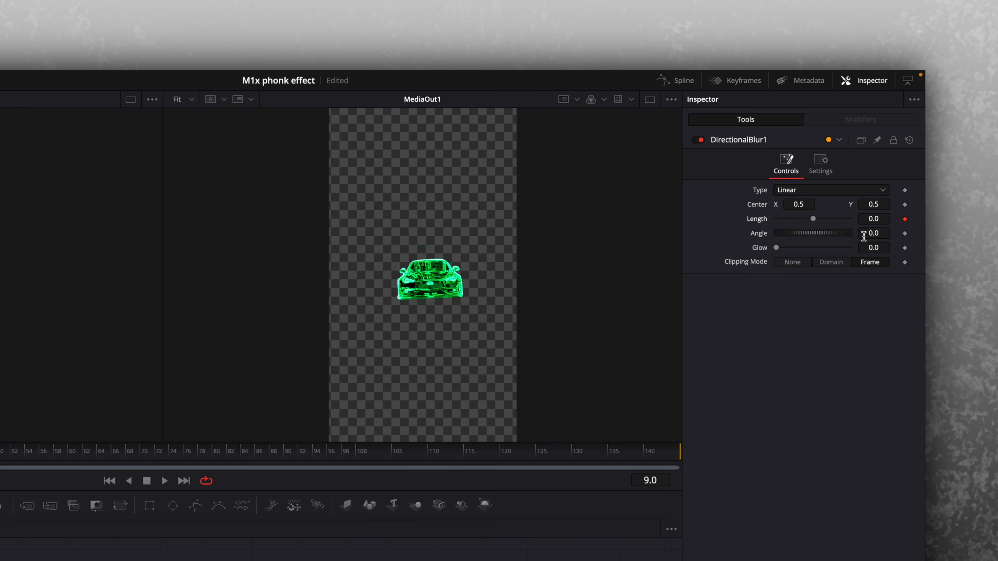
{"action": "left_click", "coordinate": [879, 233]}
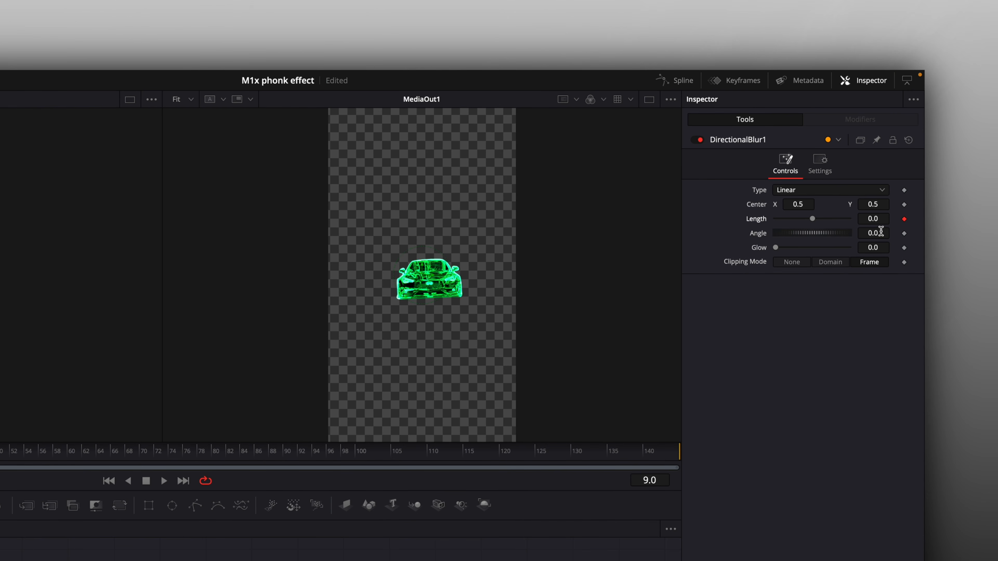
{"action": "type", "text": "90"}
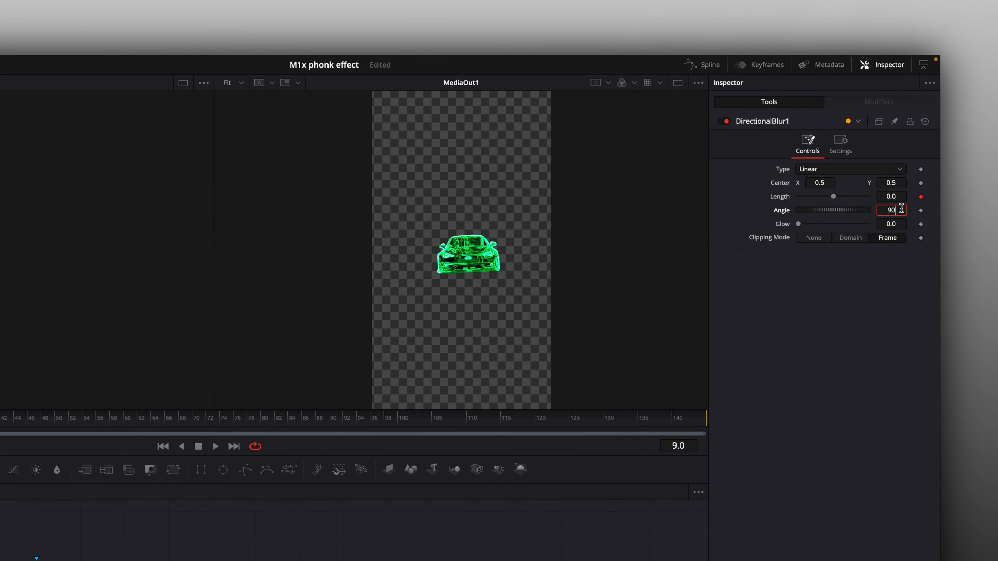
{"action": "key", "text": "Return"}
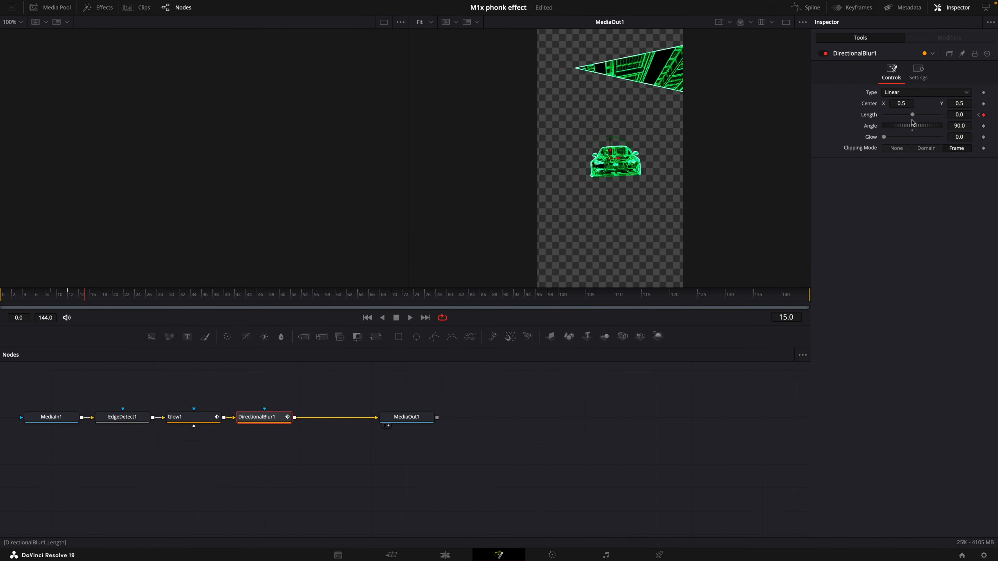
- Move the first Glow Size and Length keyframes to frame 8 and the last ones to frame 16, and play back the result
{"action": "left_click", "coordinate": [853, 7]}
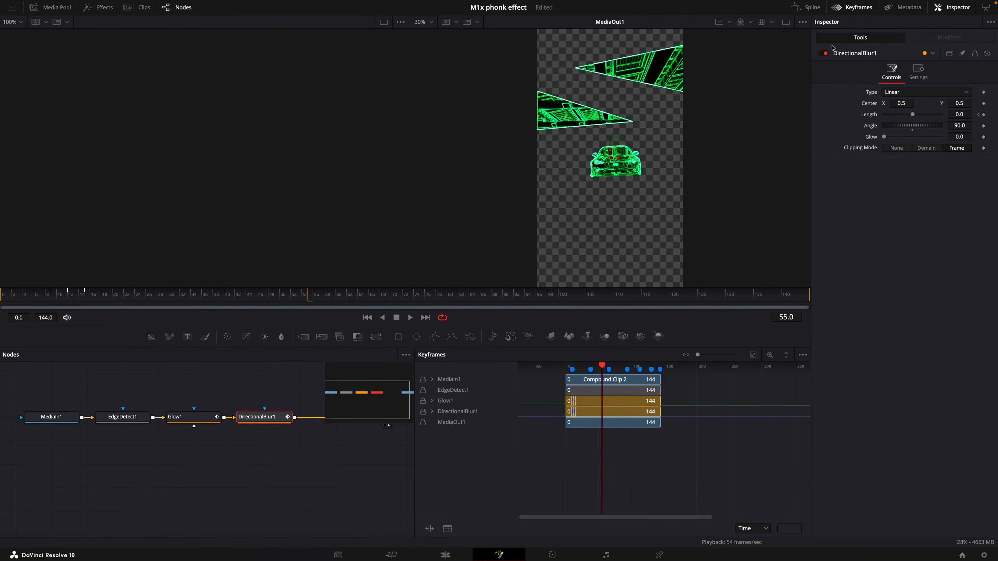
{"action": "left_click", "coordinate": [434, 400]}
{"action": "left_click", "coordinate": [432, 423]}
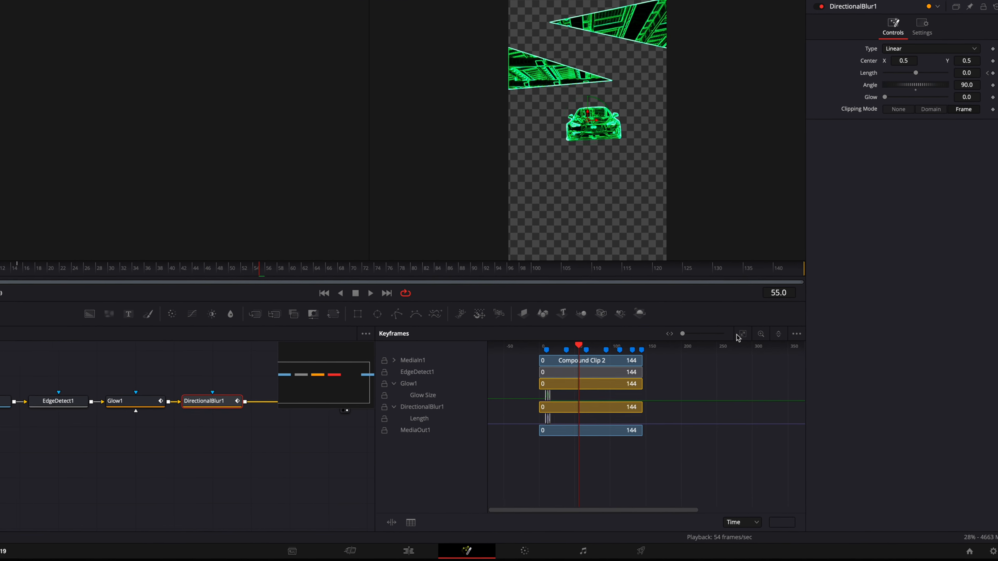
{"action": "left_click", "coordinate": [753, 354]}
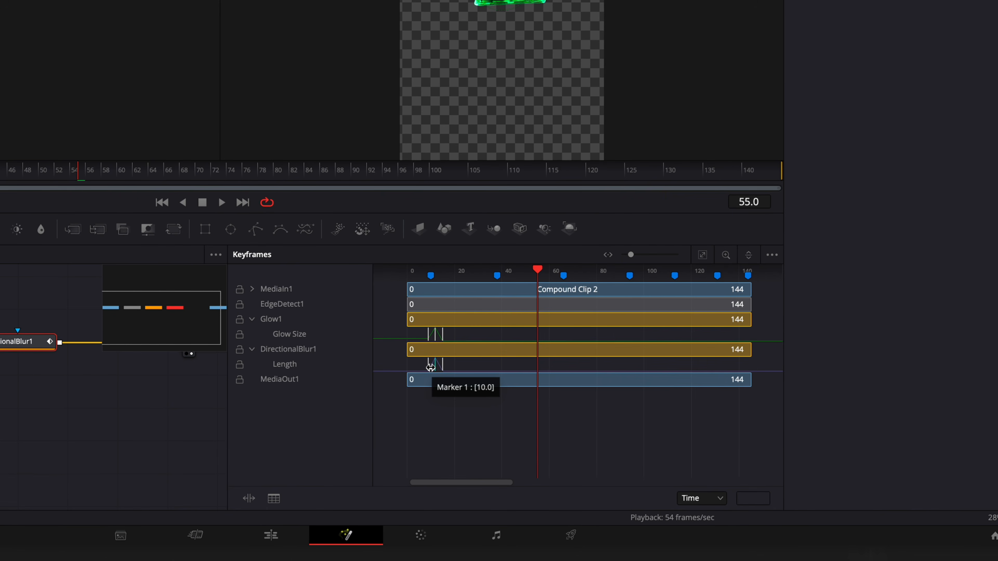
{"action": "scroll", "coordinate": [479, 392], "scroll_direction": "up", "scroll_amount": 10}
{"action": "scroll", "coordinate": [417, 361], "scroll_direction": "down", "scroll_amount": 10}
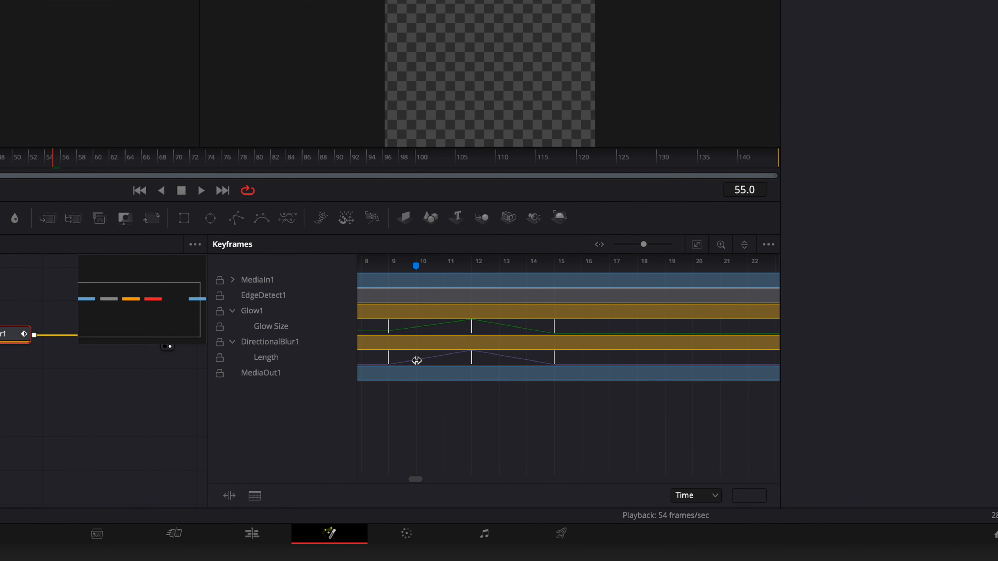
{"action": "left_click_drag", "start_coordinate": [423, 363], "coordinate": [408, 363]}
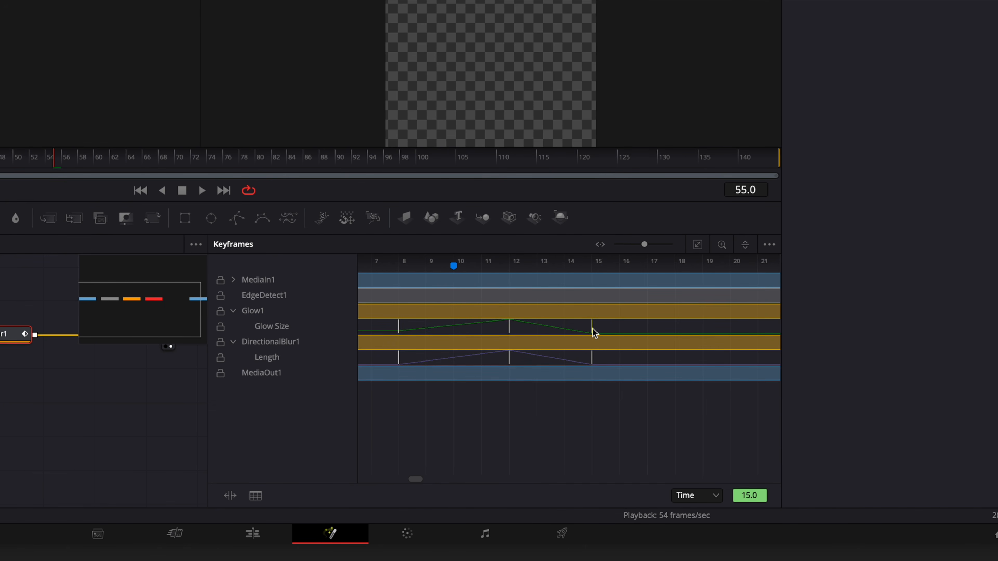
{"action": "left_click_drag", "start_coordinate": [591, 330], "coordinate": [619, 359]}
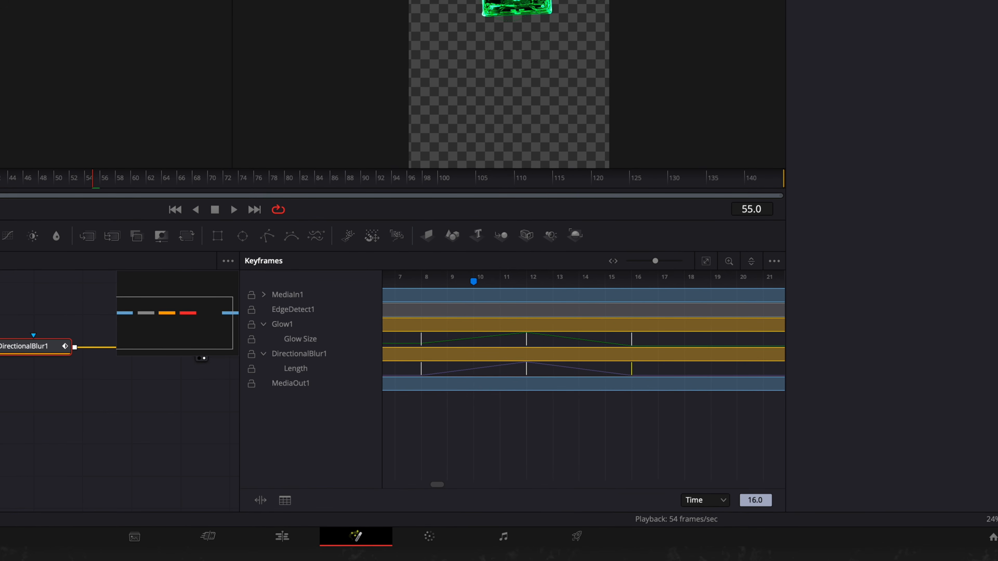
{"action": "key", "text": "Home"}
{"action": "key", "text": "space"}
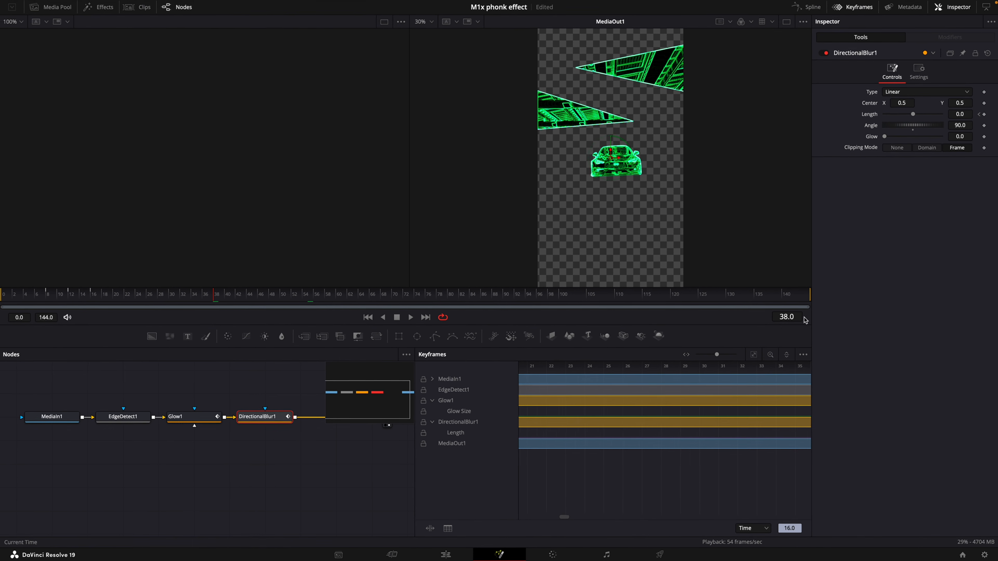
- Show the Glow Size and Length curves in the Spline editor and select all of their keyframes
{"action": "left_click", "coordinate": [754, 354]}
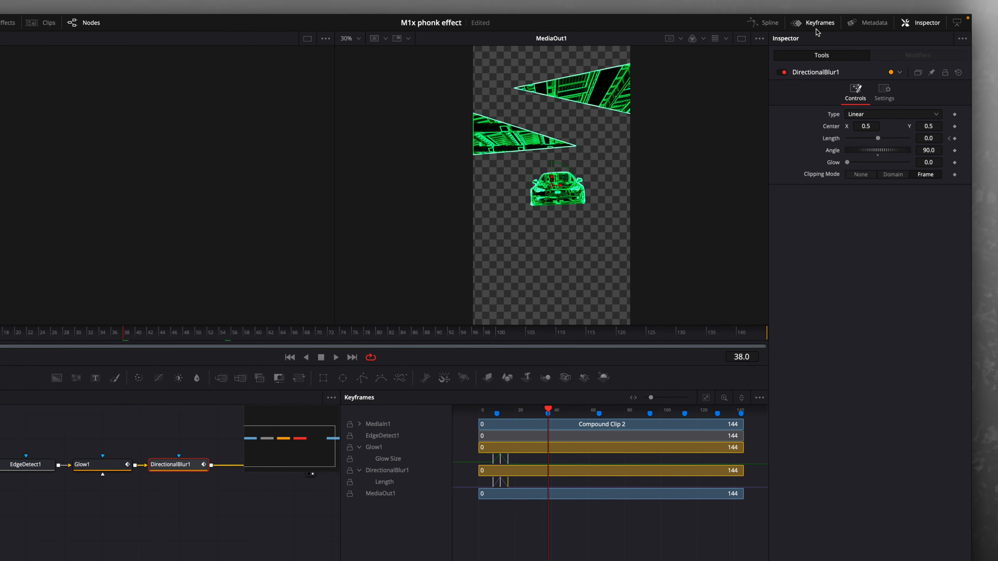
{"action": "left_click", "coordinate": [816, 26]}
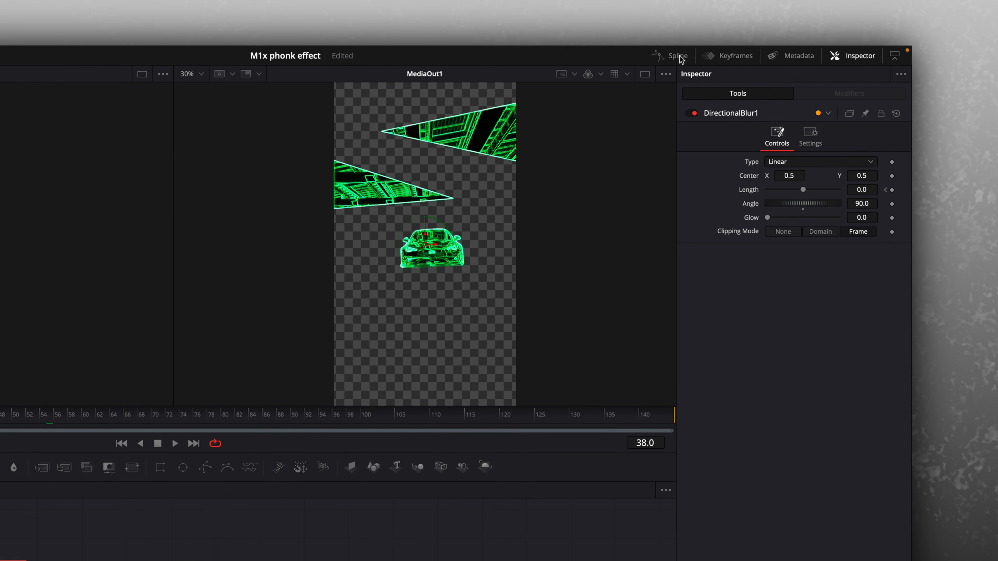
{"action": "left_click", "coordinate": [768, 25]}
{"action": "left_click", "coordinate": [621, 481]}
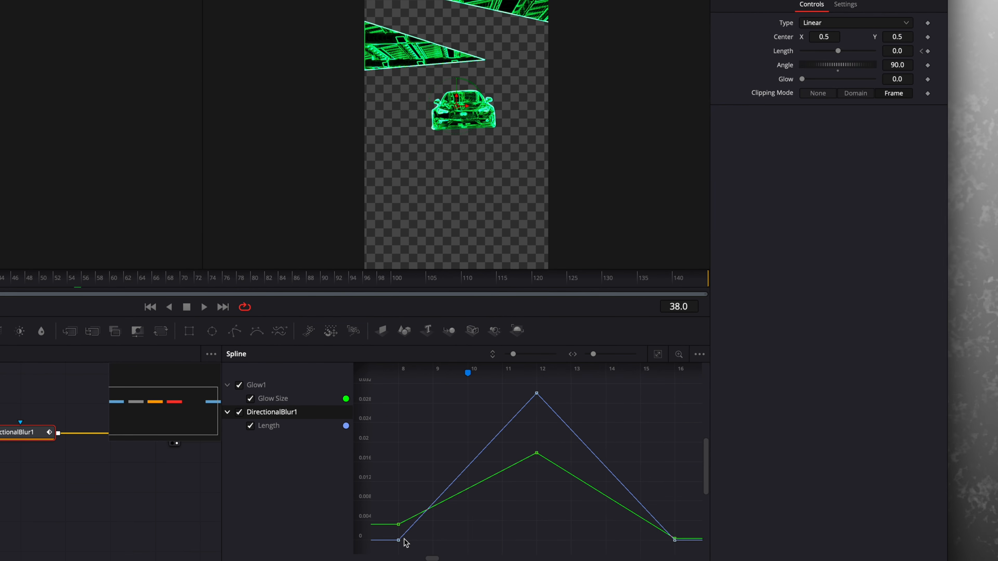
{"action": "left_click_drag", "start_coordinate": [410, 495], "coordinate": [787, 258]}
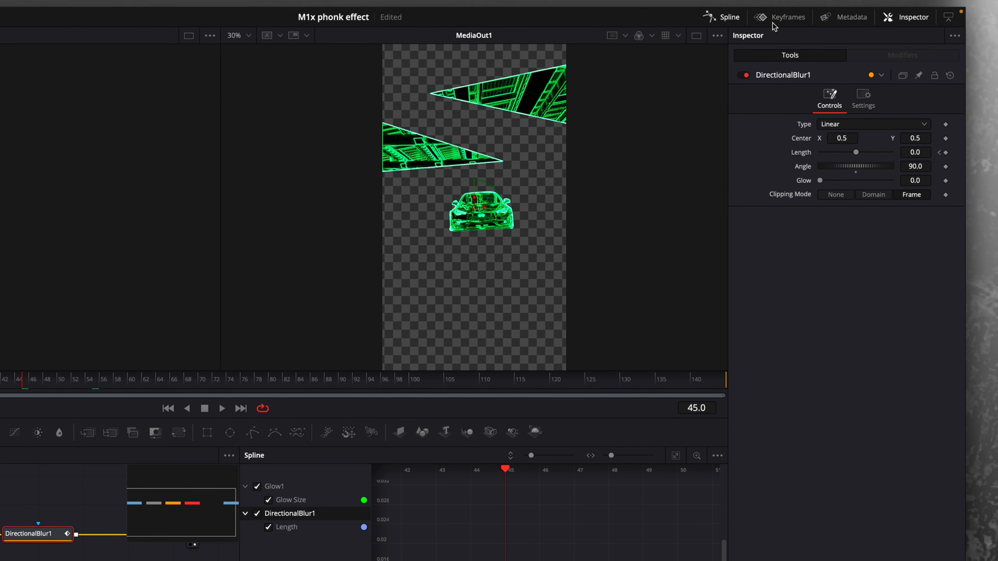
- Copy Glow1's three Glow Size keyframes and paste them at each remaining beat marker up to the clip's end
{"action": "left_click", "coordinate": [783, 17]}
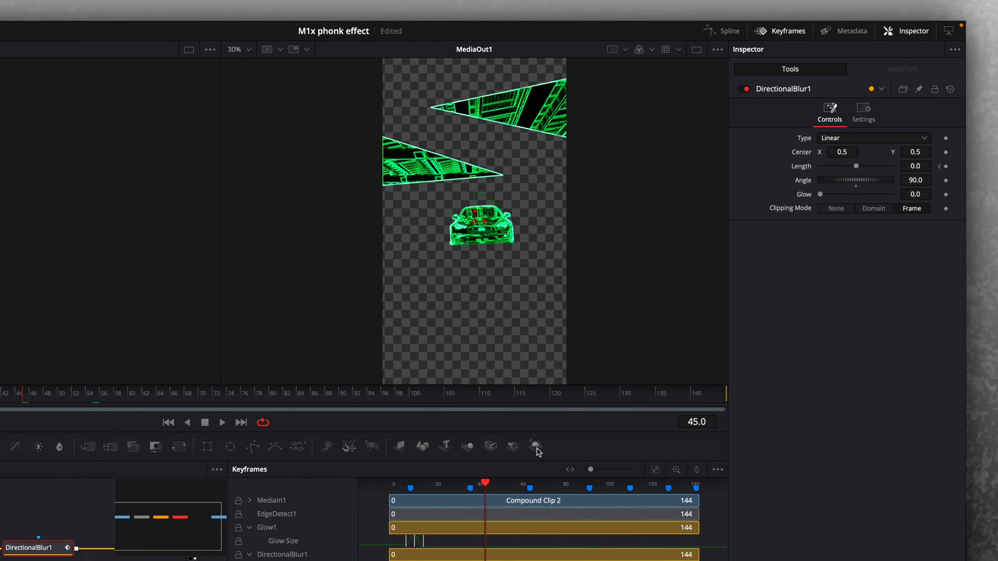
{"action": "scroll", "coordinate": [424, 544], "scroll_direction": "left", "scroll_amount": 1}
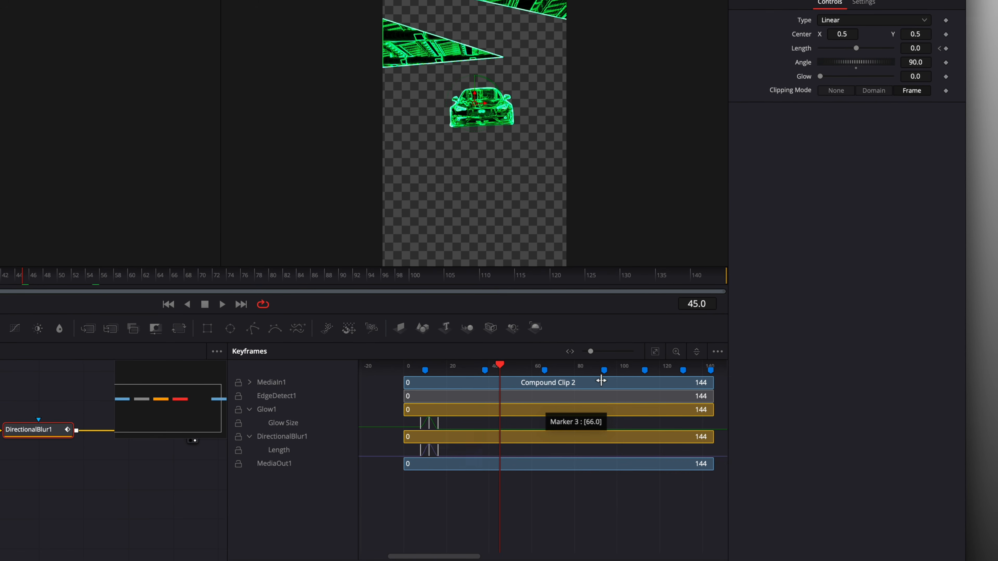
{"action": "left_click_drag", "start_coordinate": [453, 328], "coordinate": [596, 329]}
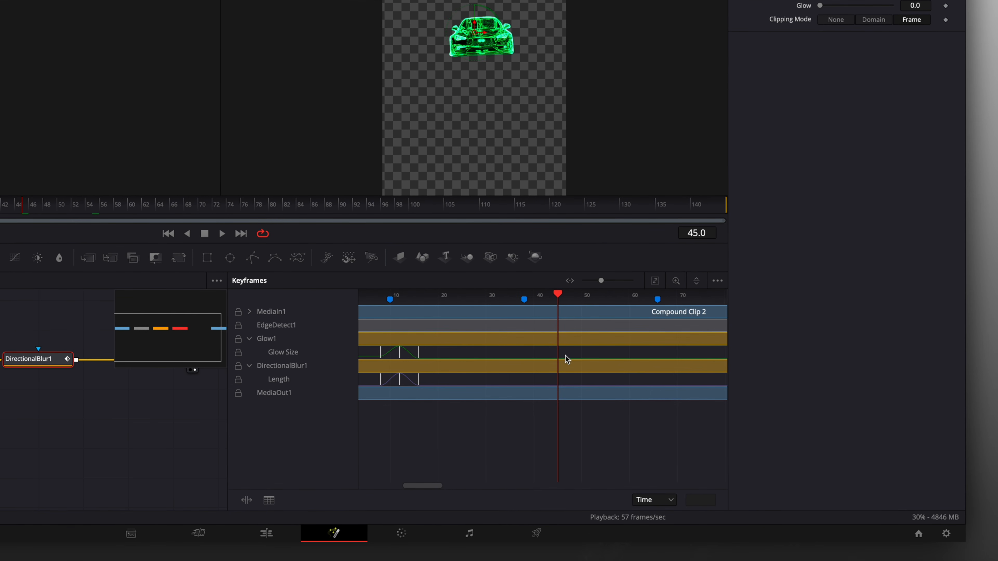
{"action": "scroll", "coordinate": [511, 359], "scroll_direction": "left", "scroll_amount": 2}
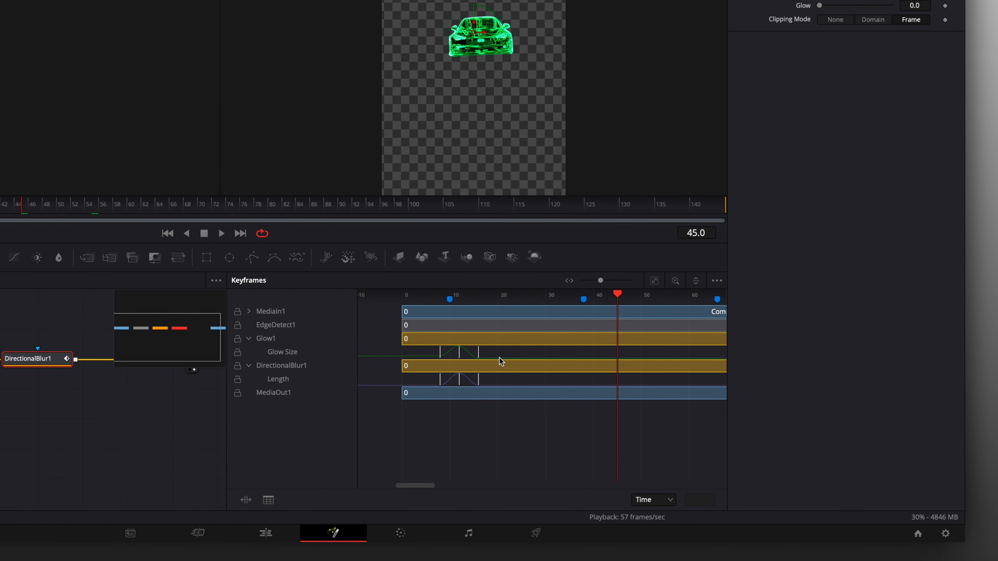
{"action": "left_click", "coordinate": [394, 351]}
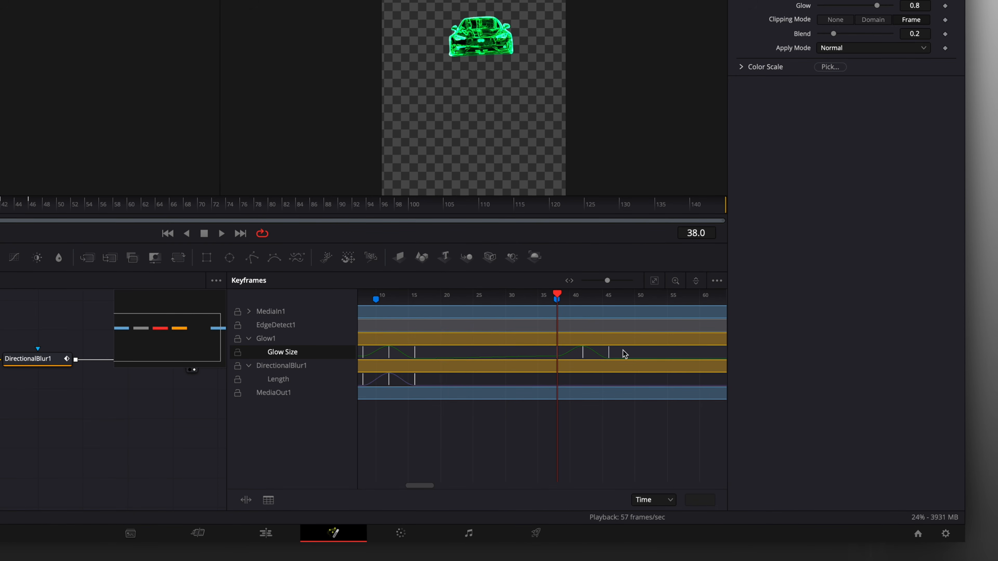
{"action": "left_click_drag", "start_coordinate": [577, 353], "coordinate": [571, 353]}
{"action": "scroll", "coordinate": [571, 353], "scroll_direction": "right", "scroll_amount": 3}
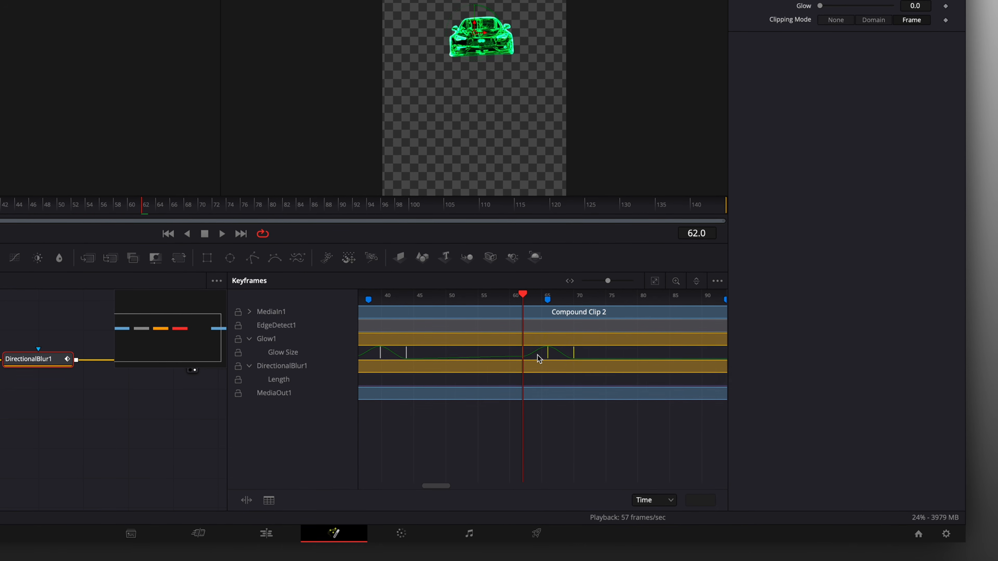
{"action": "scroll", "coordinate": [579, 353], "scroll_direction": "right", "scroll_amount": 3}
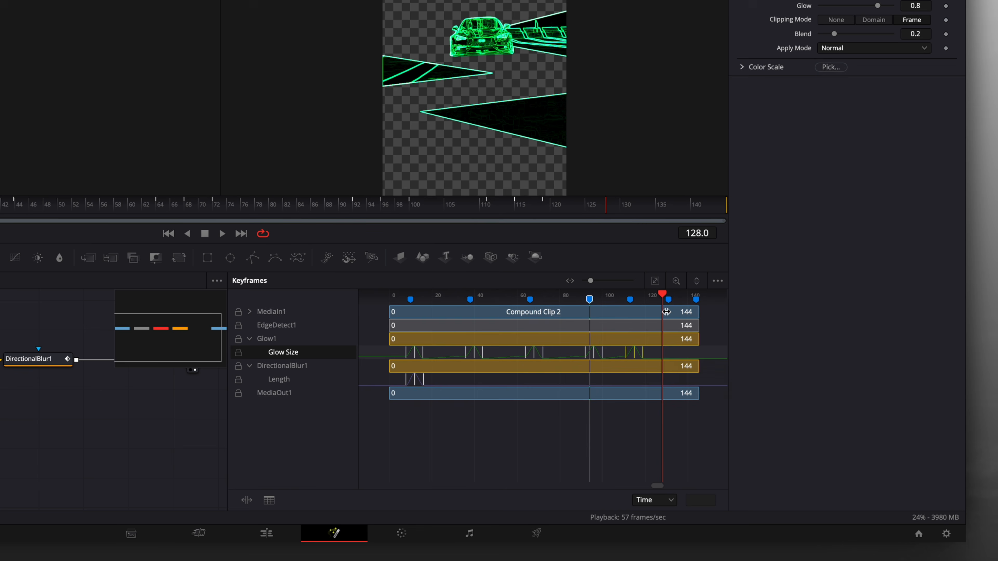
{"action": "key", "text": "ctrl+v"}
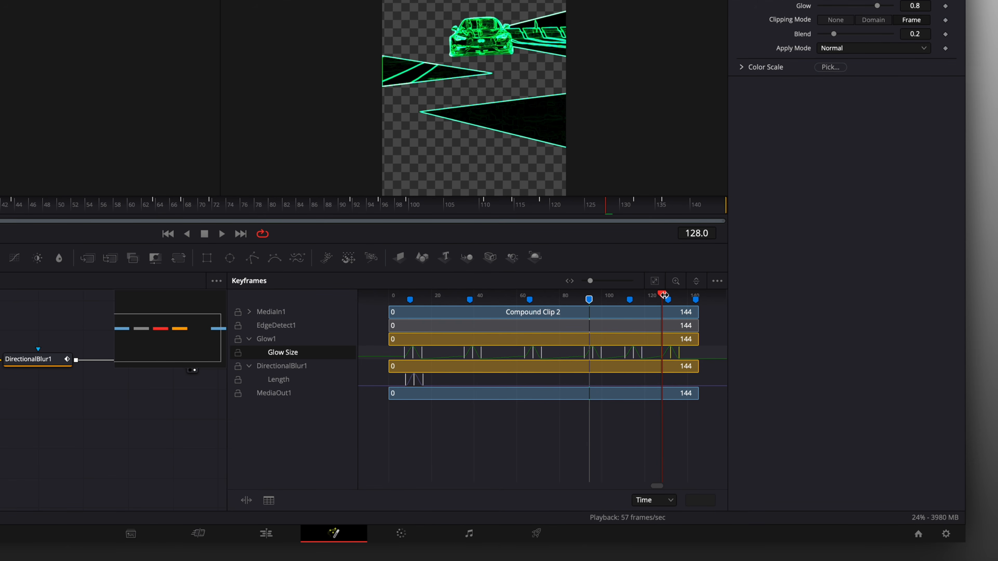
{"action": "left_click_drag", "start_coordinate": [663, 296], "coordinate": [695, 295]}
{"action": "key", "text": "ctrl+v"}
- Copy DirectionalBlur1's three Length keyframes and paste them at the remaining beat markers
{"action": "scroll", "coordinate": [514, 322], "scroll_direction": "left", "scroll_amount": 3}
{"action": "left_click_drag", "start_coordinate": [591, 281], "coordinate": [602, 281]}
{"action": "left_click_drag", "start_coordinate": [446, 375], "coordinate": [604, 413]}
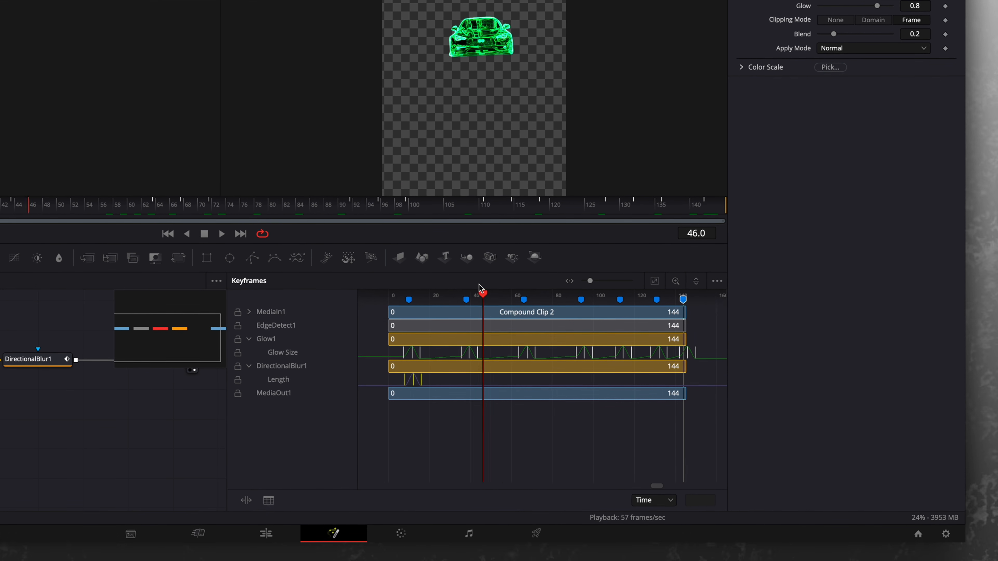
{"action": "left_click_drag", "start_coordinate": [481, 292], "coordinate": [679, 293]}
{"action": "key", "text": "ctrl+v"}
{"action": "key", "text": "ctrl+v"}
{"action": "key", "text": "ctrl+v"}
{"action": "key", "text": "ctrl+v"}
{"action": "key", "text": "ctrl+v"}
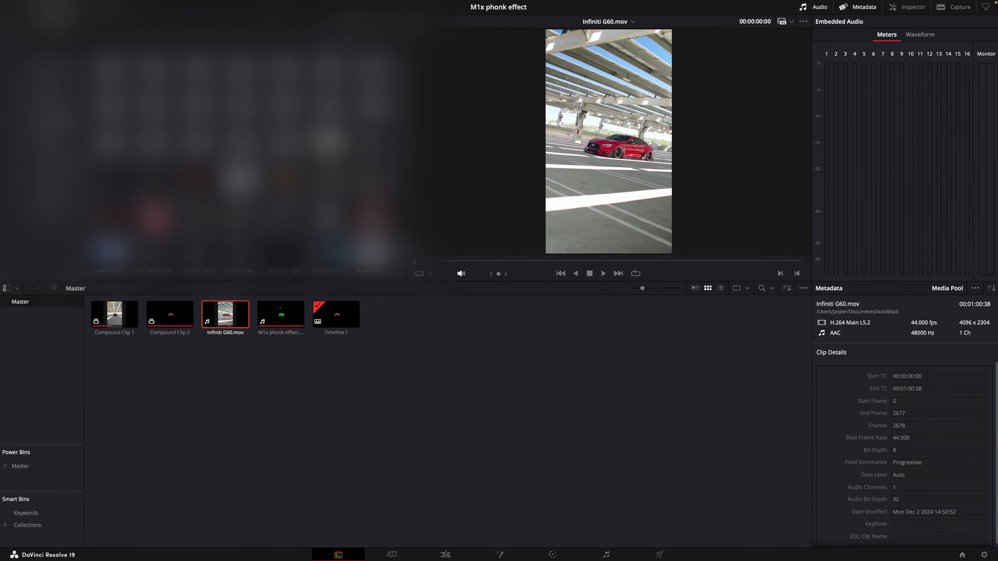
- Import particles.mp4 into the media pool and place it on track V2 at the start of the timeline
{"action": "left_click", "coordinate": [32, 140]}
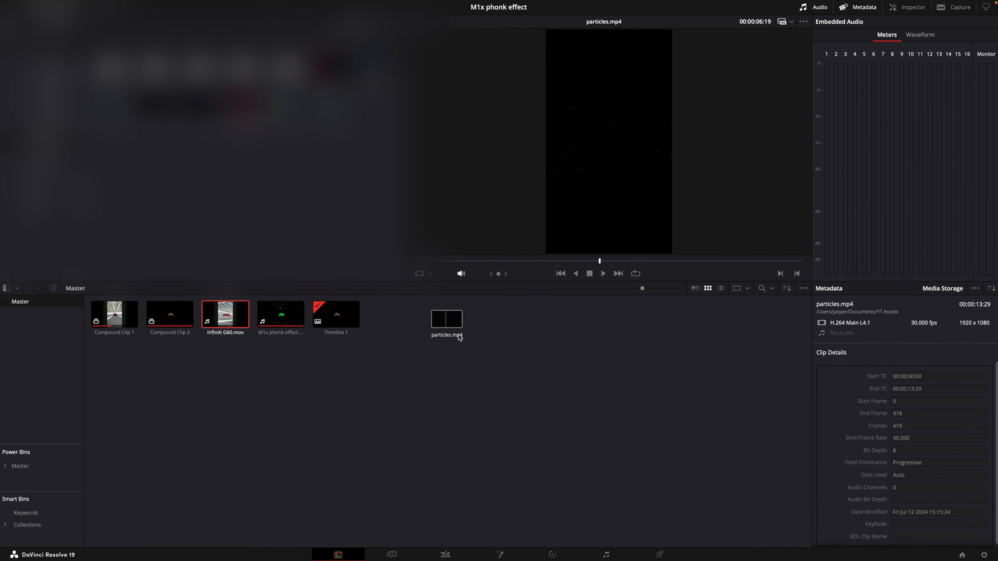
{"action": "left_click", "coordinate": [448, 557]}
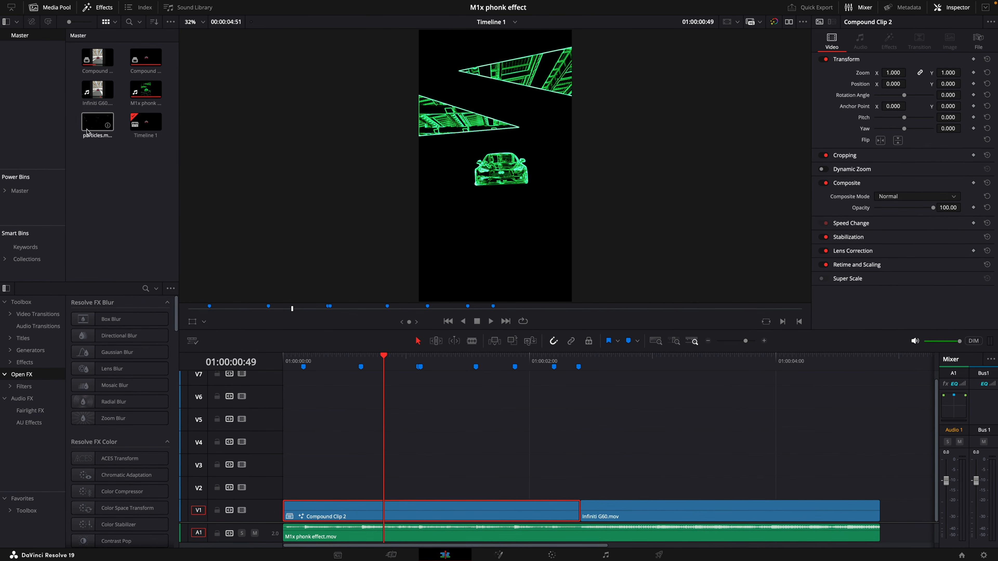
{"action": "mouse_move", "coordinate": [99, 121]}
{"action": "left_mouse_down"}
{"action": "mouse_move", "coordinate": [328, 479]}
{"action": "mouse_move", "coordinate": [285, 492]}
{"action": "left_mouse_up"}
- Split particles.mp4 at the end of Compound Clip 2 and delete the remainder
{"action": "left_click_drag", "start_coordinate": [568, 359], "coordinate": [577, 359]}
{"action": "key", "text": "Right"}
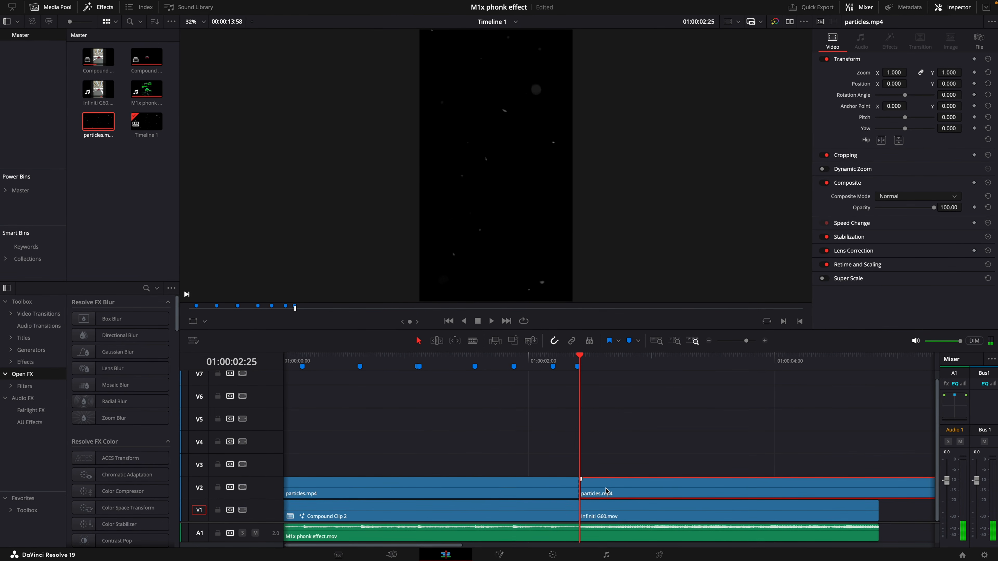
{"action": "key", "text": "BackSpace"}
- Duplicate particles.mp4 onto V3 with Screen composite mode and a shifted X position
{"action": "left_click_drag", "start_coordinate": [442, 360], "coordinate": [435, 360]}
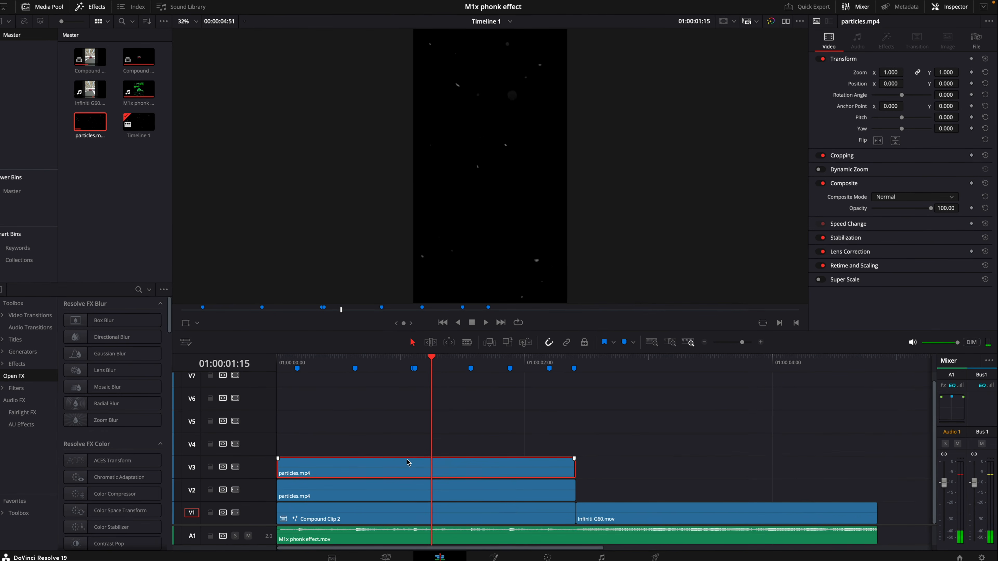
{"action": "left_click", "coordinate": [777, 231]}
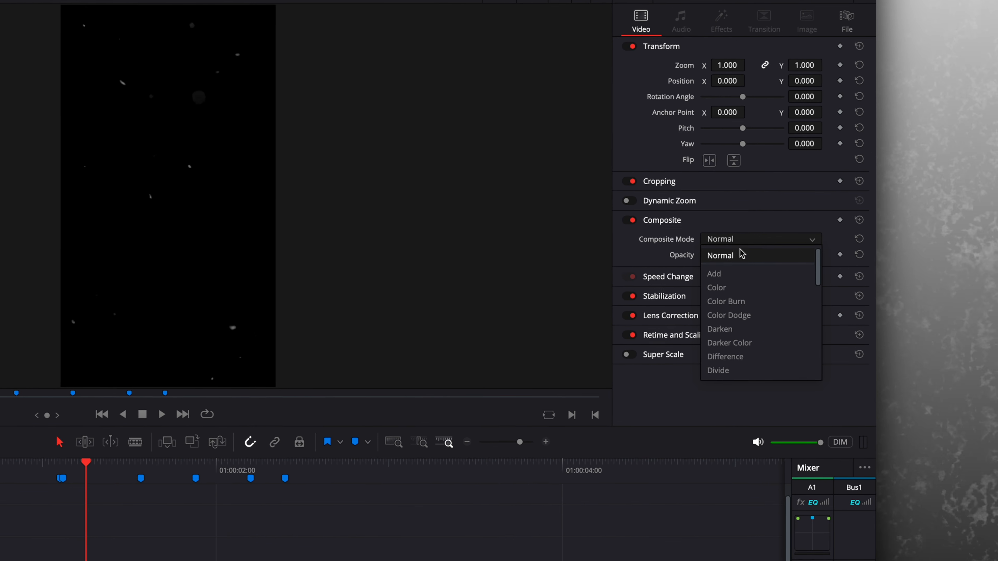
{"action": "scroll", "coordinate": [760, 247], "scroll_direction": "down", "scroll_amount": 5}
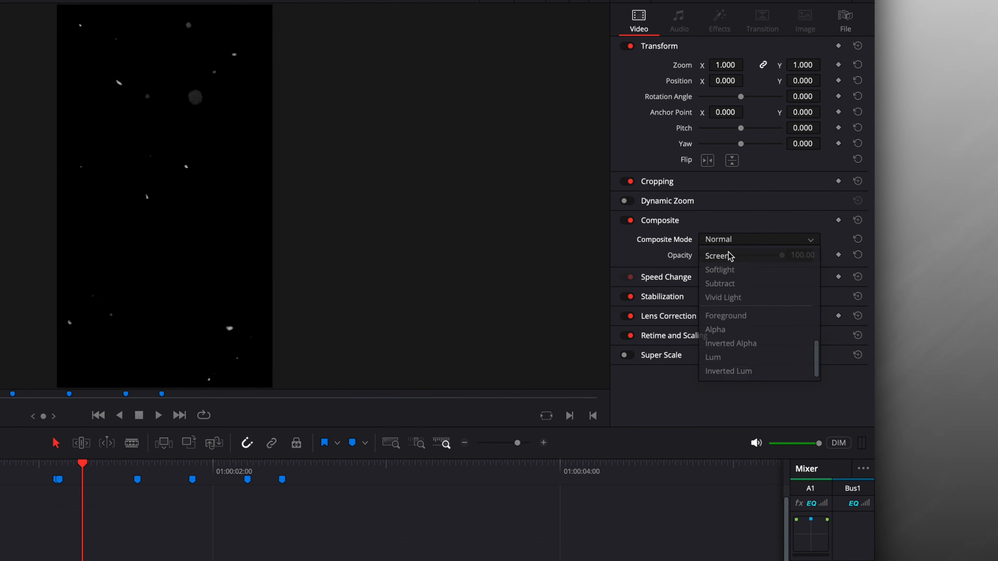
{"action": "left_click", "coordinate": [729, 252]}
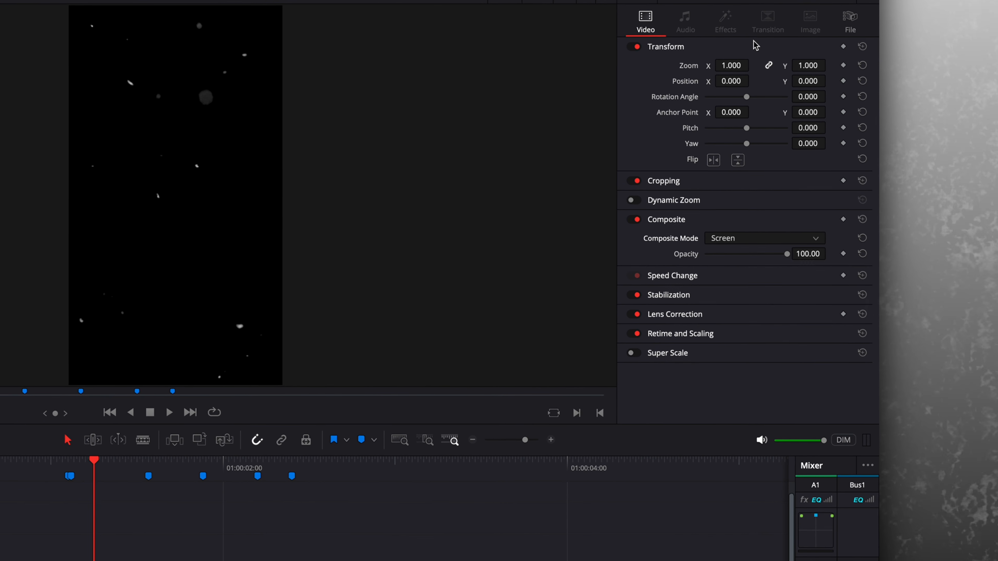
{"action": "left_click_drag", "start_coordinate": [726, 81], "coordinate": [748, 81]}
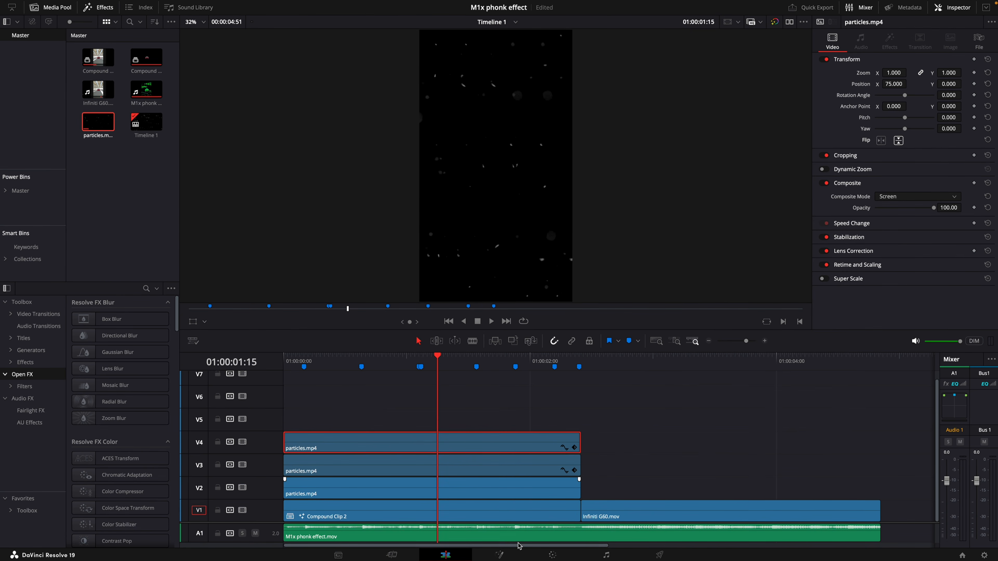
- Combine the three particles.mp4 clips on V2, V3 and V4 into one compound clip
{"action": "left_click_drag", "start_coordinate": [511, 485], "coordinate": [511, 488]}
{"action": "right_click", "coordinate": [511, 488]}
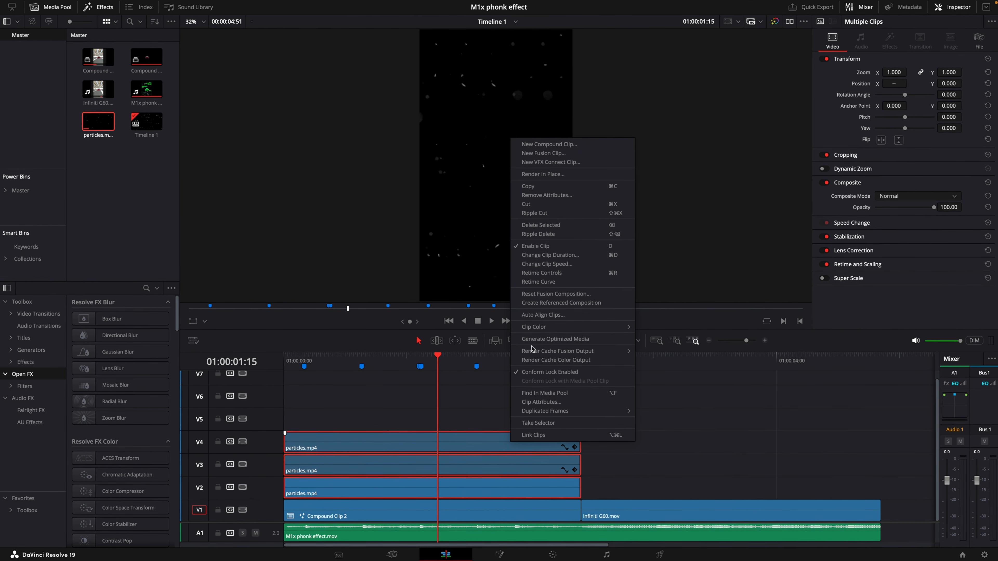
{"action": "left_click", "coordinate": [522, 147]}
{"action": "left_click", "coordinate": [572, 309]}
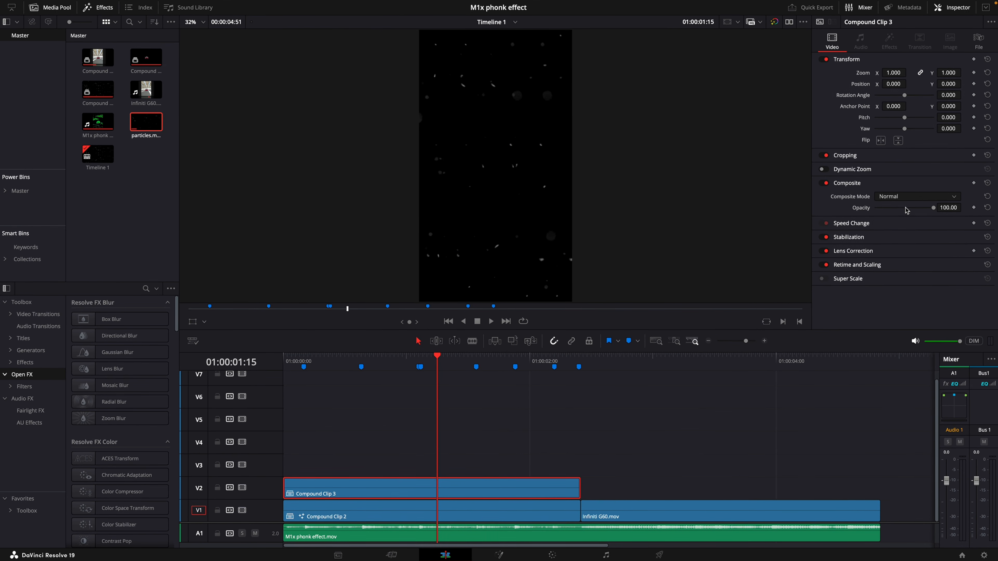
- Set the particles compound clip's composite mode to Screen and play the timeline
{"action": "left_click", "coordinate": [918, 196]}
{"action": "scroll", "coordinate": [898, 212], "scroll_direction": "down", "scroll_amount": 5}
{"action": "left_click", "coordinate": [889, 208]}
{"action": "key", "text": "space"}
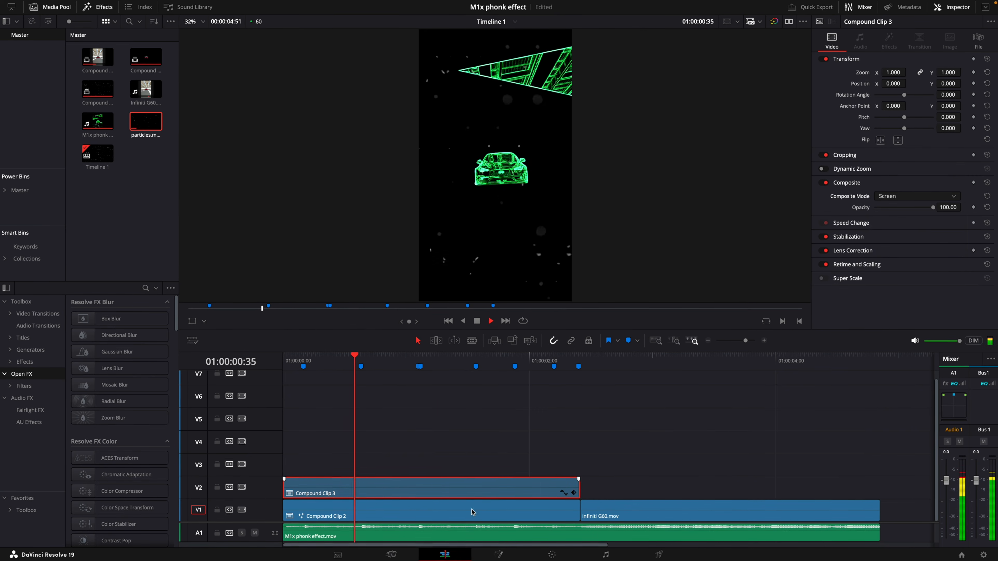
- Add a Color Corrector (CC) node after MediaIn1 in Compound Clip 3's Fusion composition, tinting the particles green with saturation 1.62
{"action": "left_click", "coordinate": [510, 557]}
{"action": "key", "text": "shift+space"}
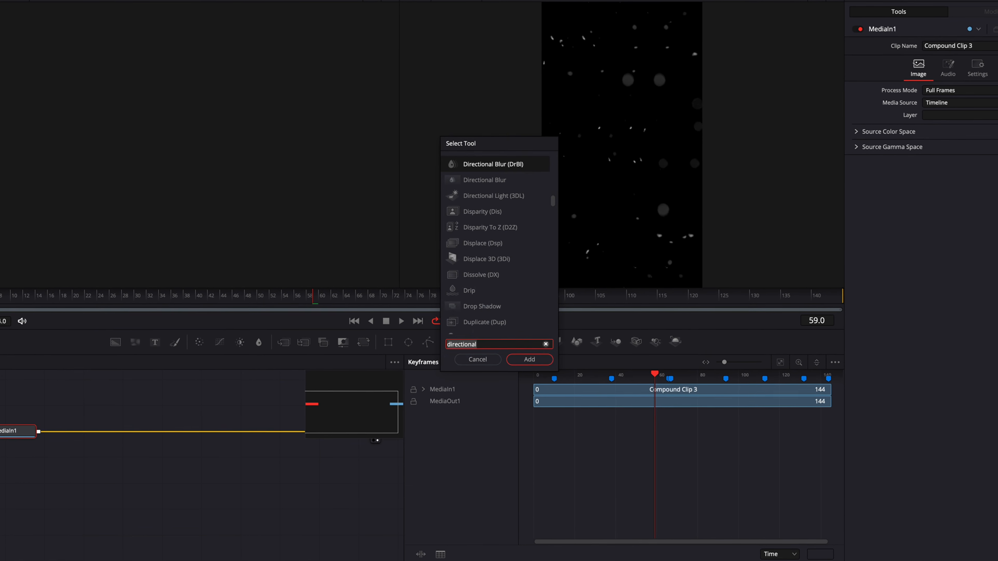
{"action": "type", "text": "color"}
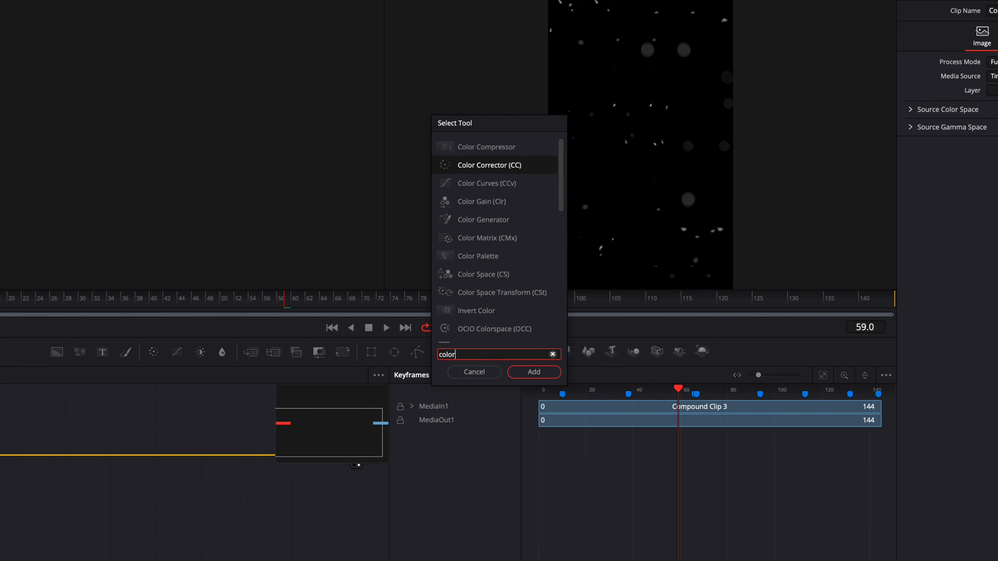
{"action": "key", "text": "Return"}
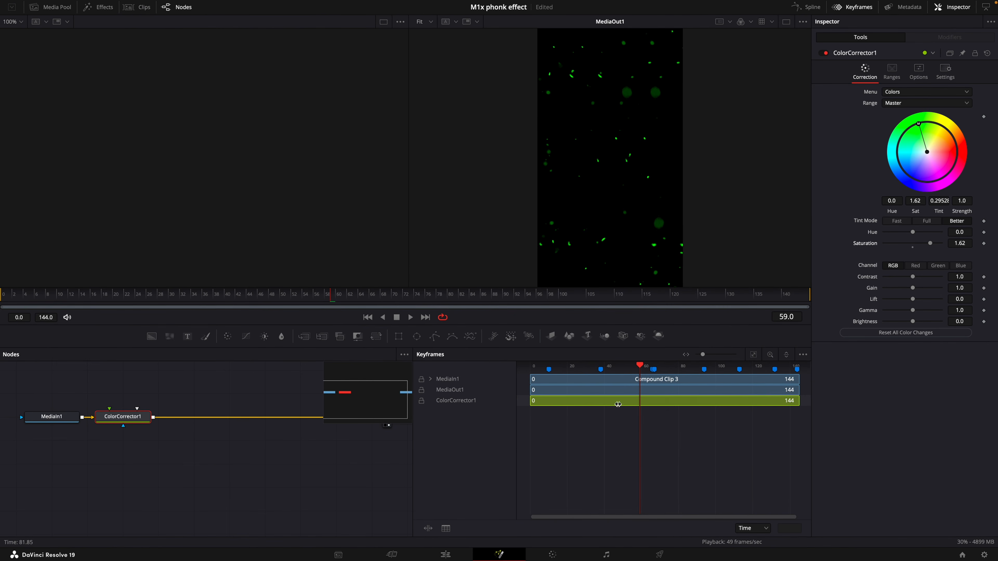
- Return to the edit timeline and play it back to review the green particles over the car reveal
{"action": "left_click", "coordinate": [423, 555]}
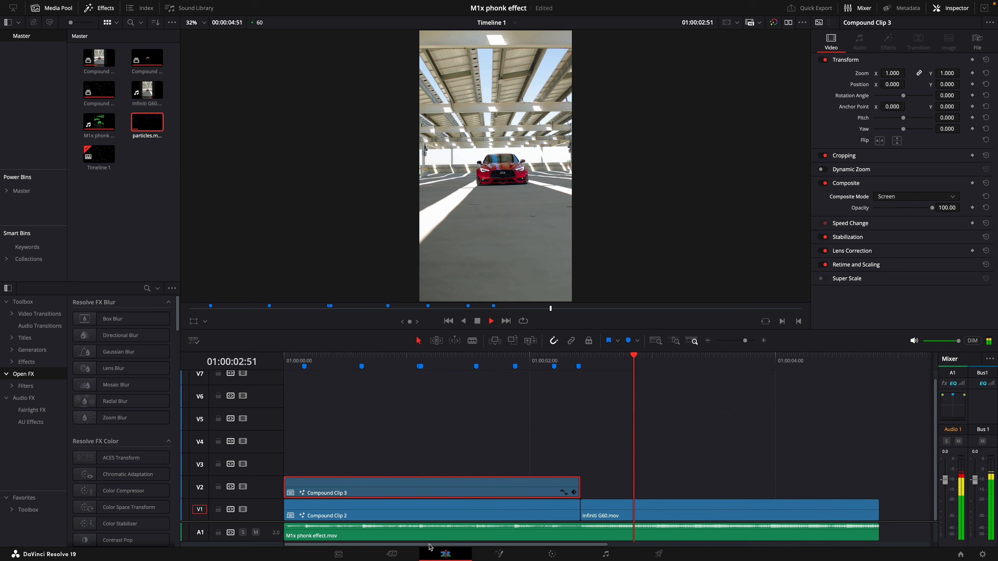
{"action": "key", "text": "space"}
{"action": "left_click", "coordinate": [562, 361]}
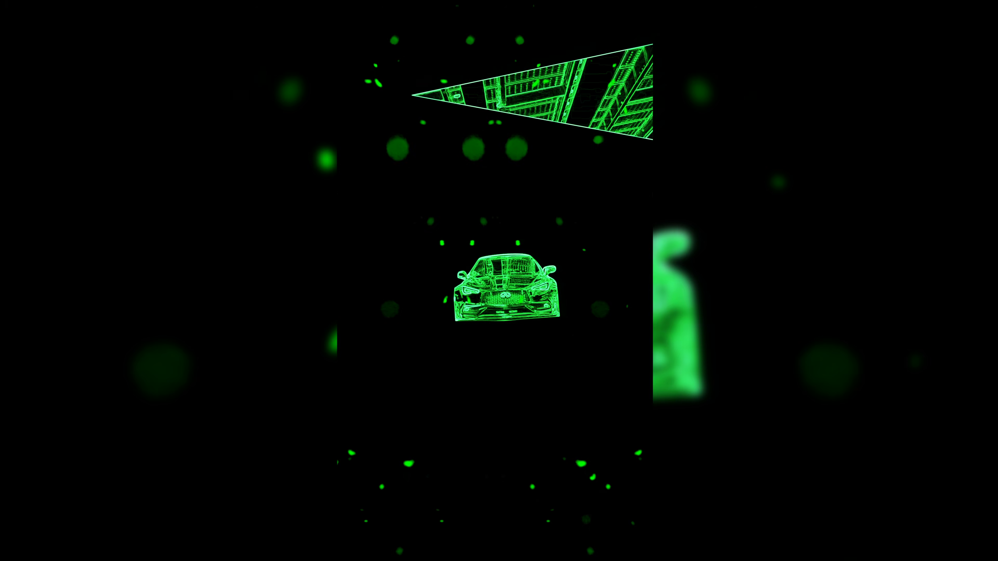